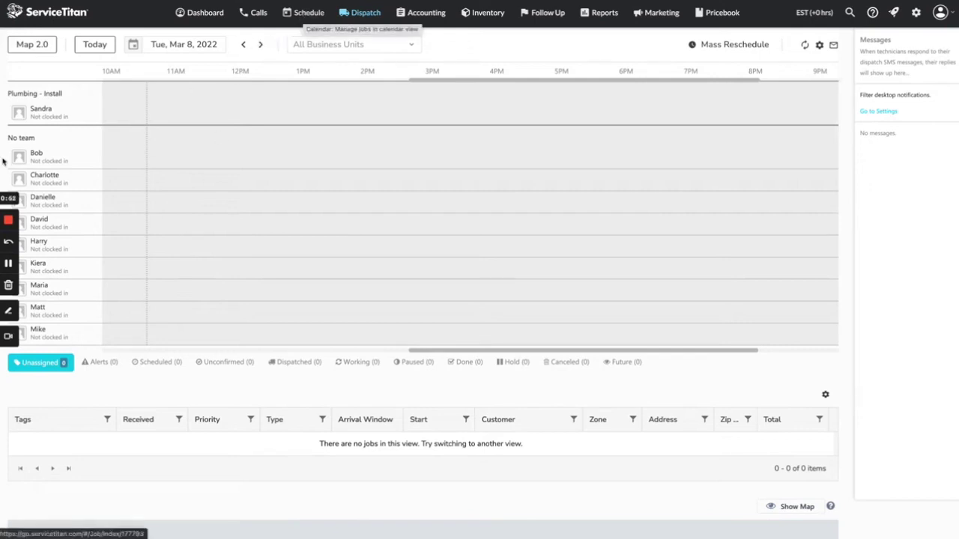
# - Start a new shift in the technician shifts schedule and title it Default Shift
pyautogui.click(296, 23)
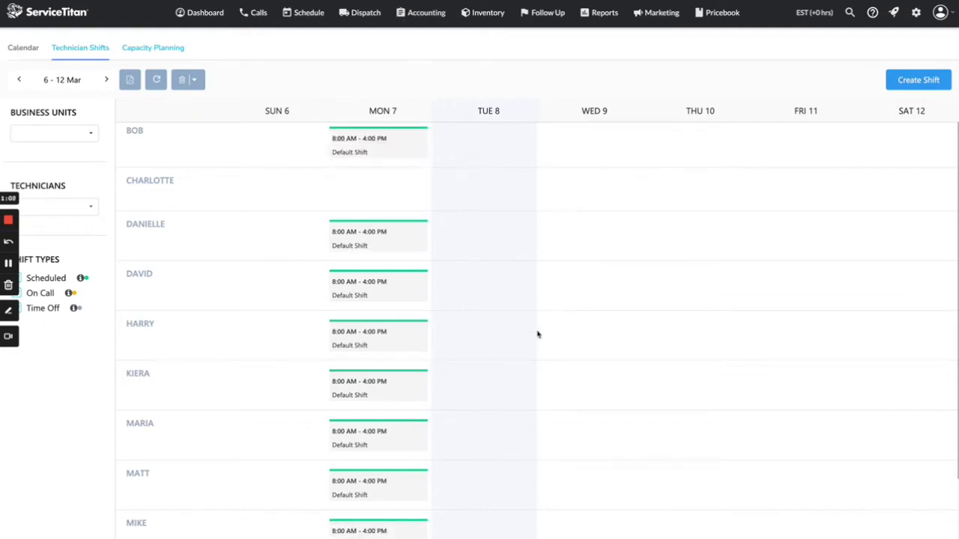
pyautogui.click(904, 78)
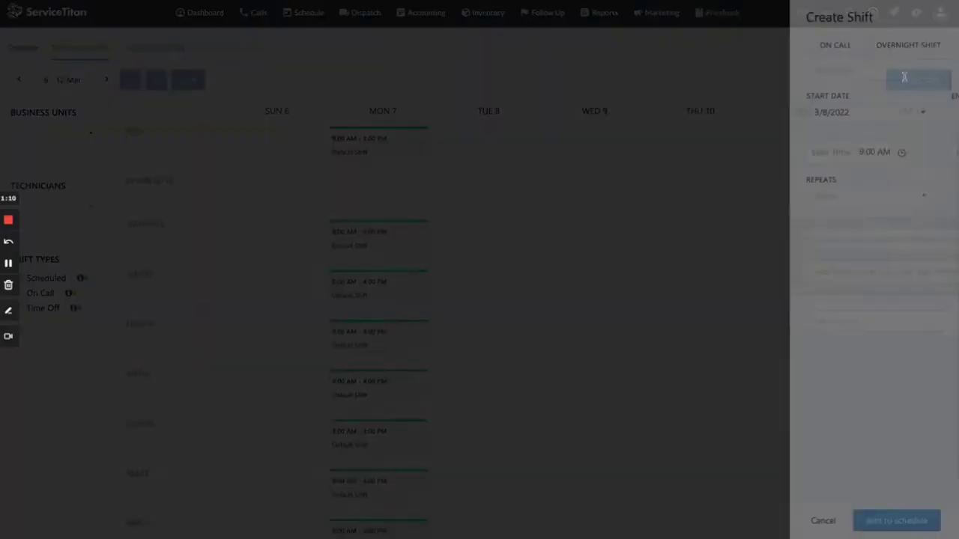
pyautogui.click(628, 71)
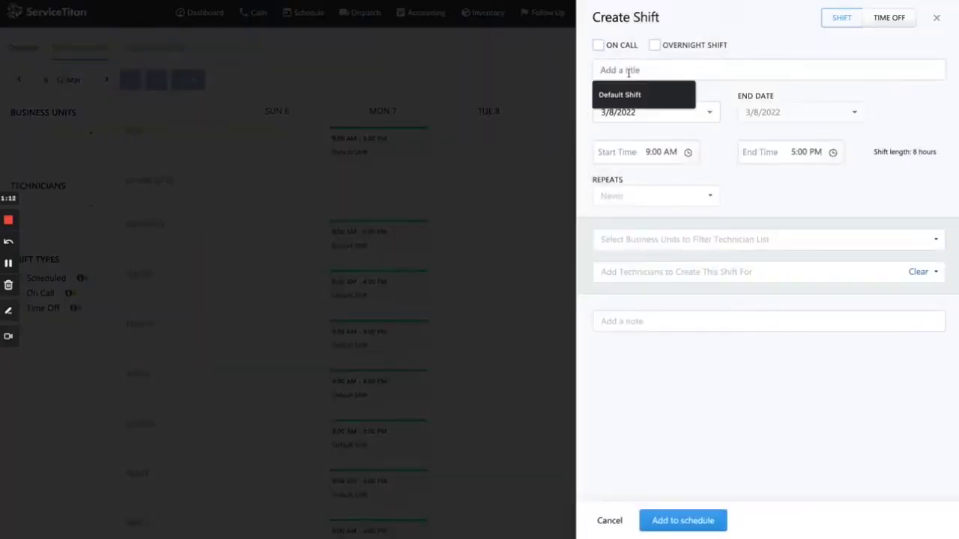
pyautogui.click(801, 39)
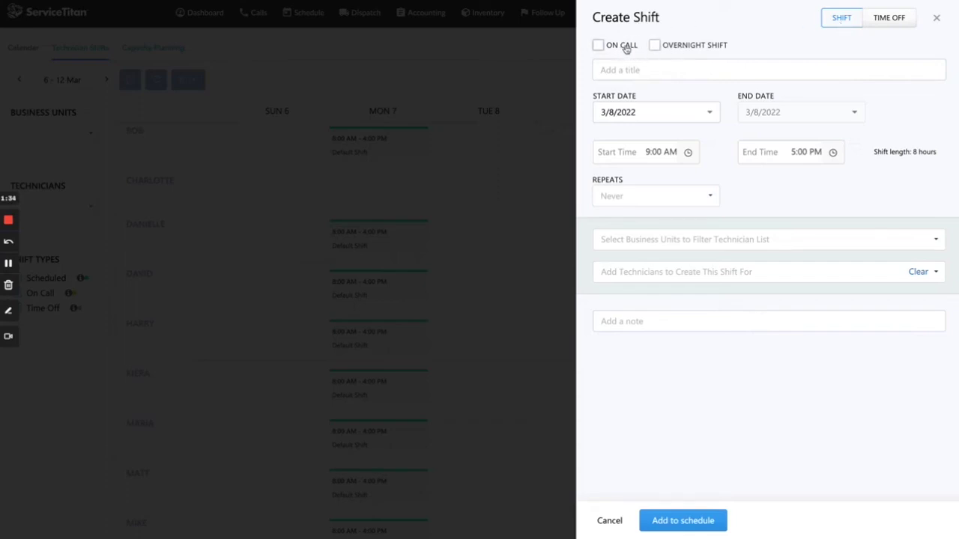
pyautogui.click(650, 71)
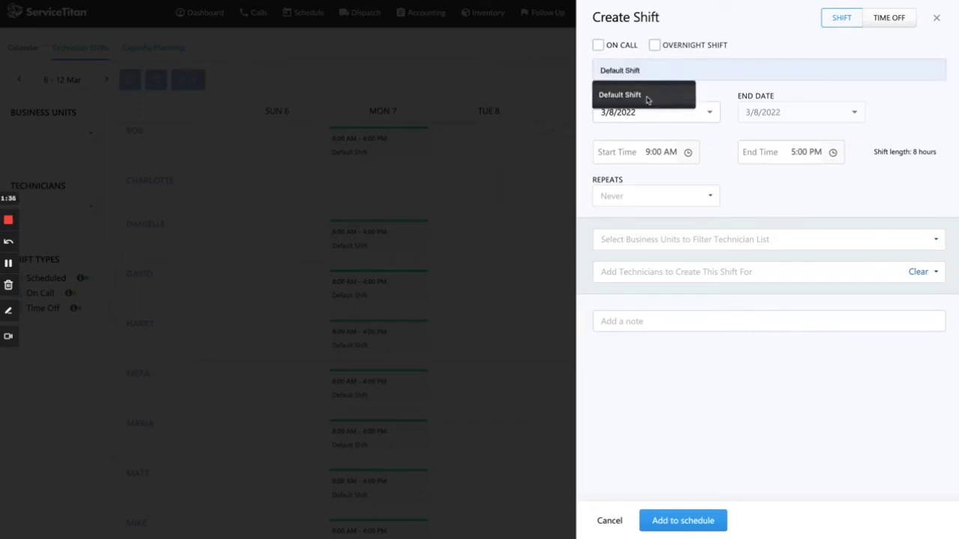
pyautogui.click(647, 98)
pyautogui.click(683, 94)
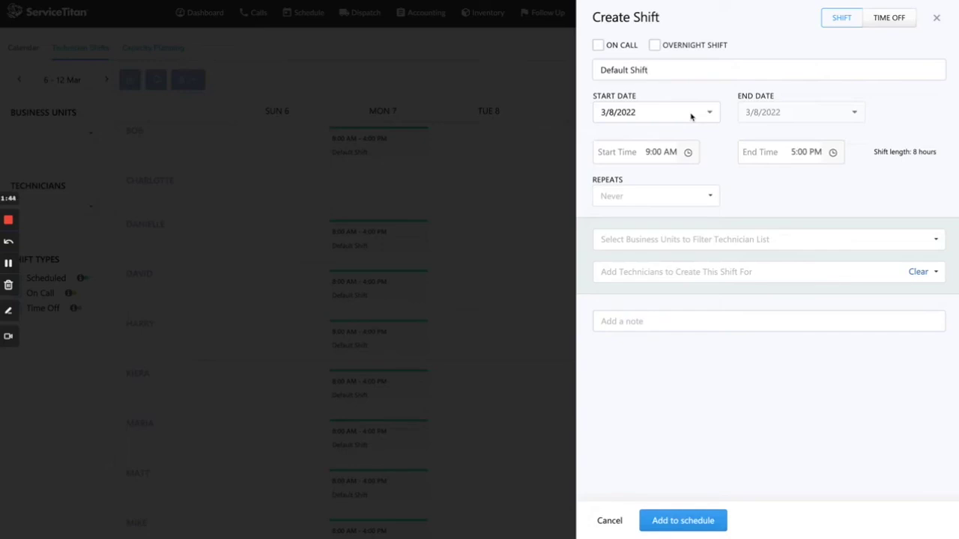
# - Set the shift's start time to 8:00 AM and its end time to 4:00 PM
pyautogui.click(650, 150)
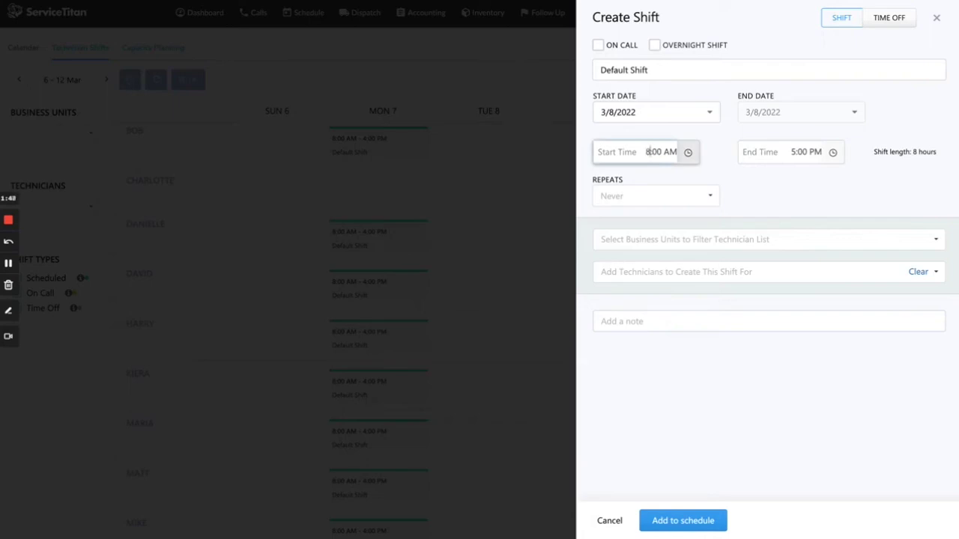
pyautogui.click(796, 154)
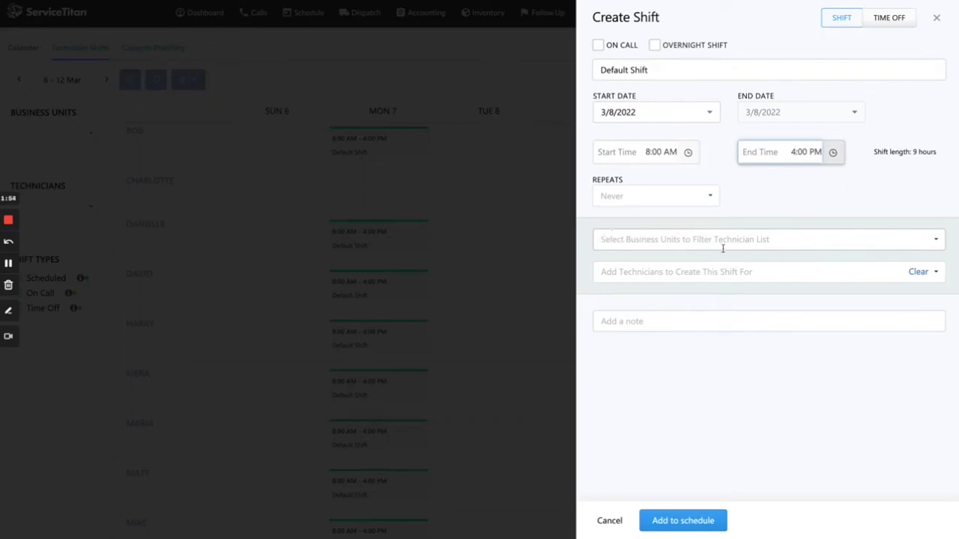
pyautogui.click(692, 278)
pyautogui.click(665, 300)
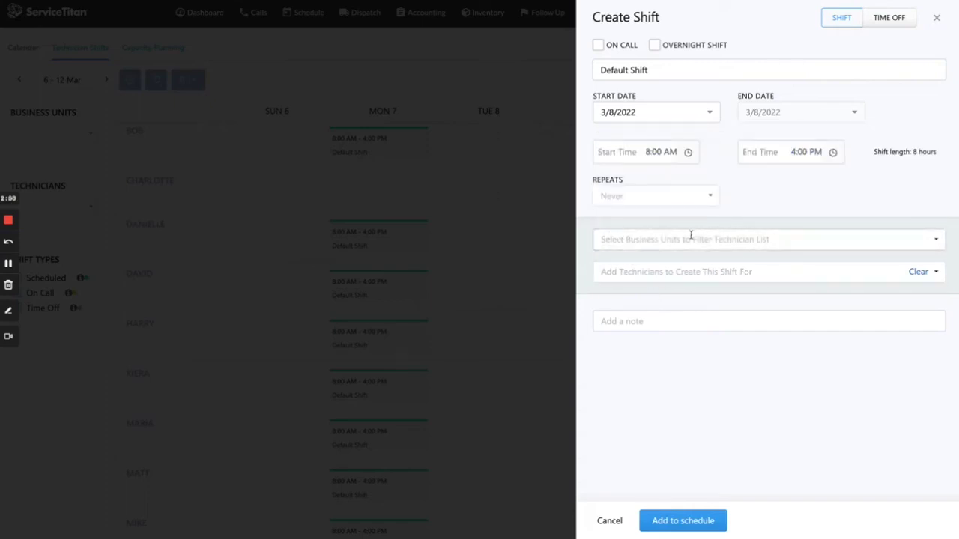
# - Assign the Default Shift to the first technician listed and add it to the schedule
pyautogui.click(651, 273)
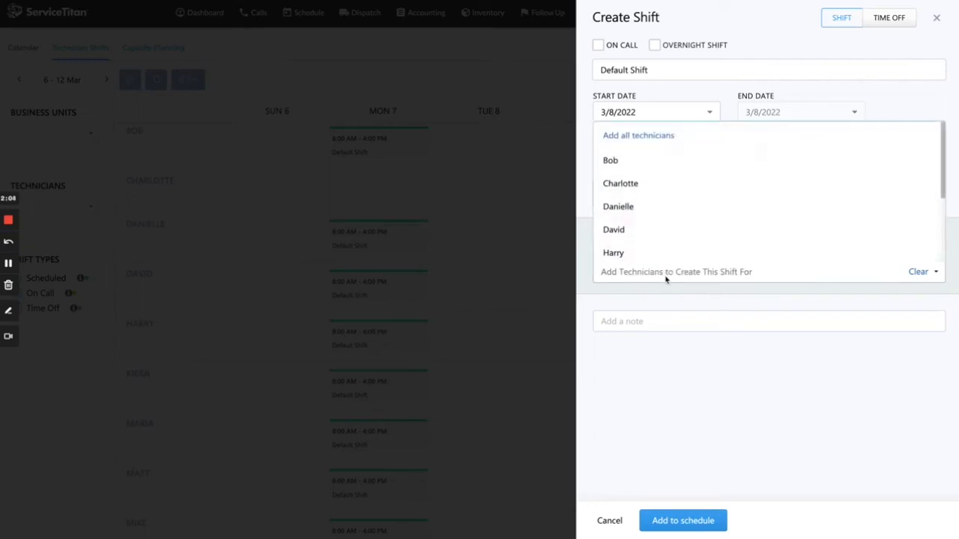
pyautogui.click(642, 161)
pyautogui.click(677, 355)
pyautogui.click(631, 322)
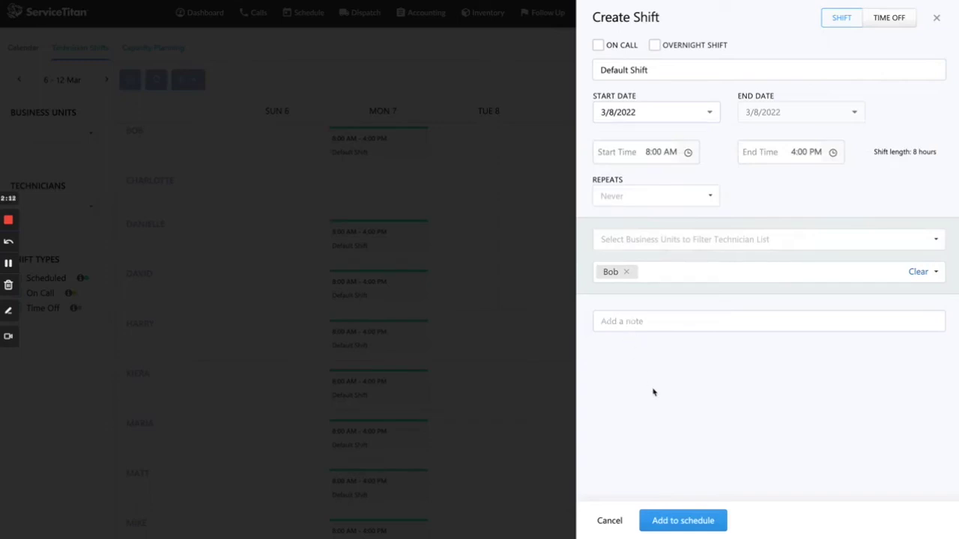
pyautogui.click(678, 522)
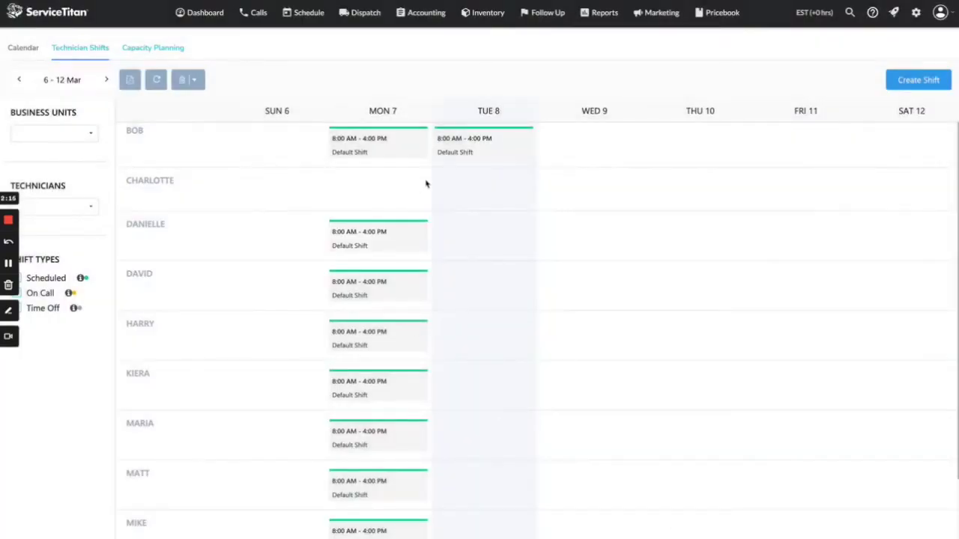
# - Check the technician's new Tuesday shift on the dispatch board
pyautogui.moveTo(442, 139)
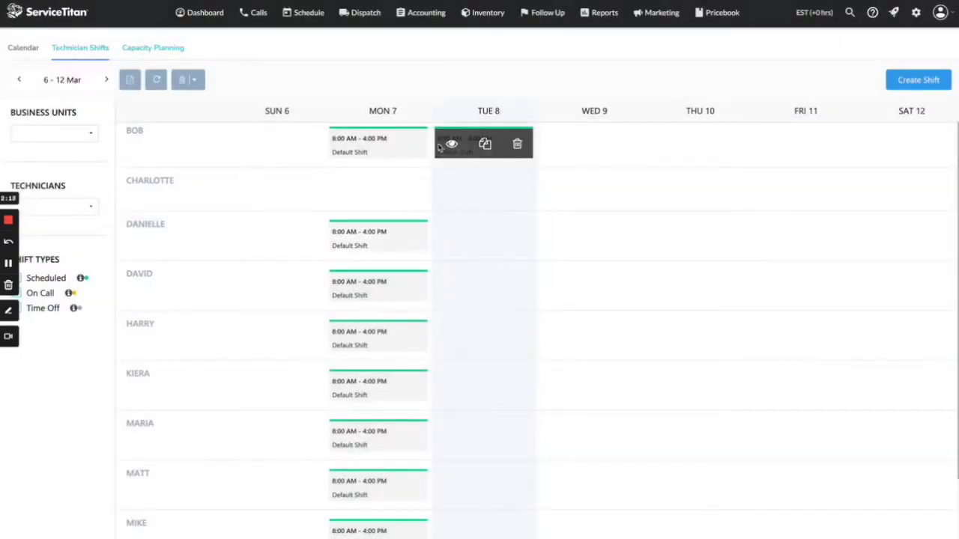
pyautogui.click(367, 13)
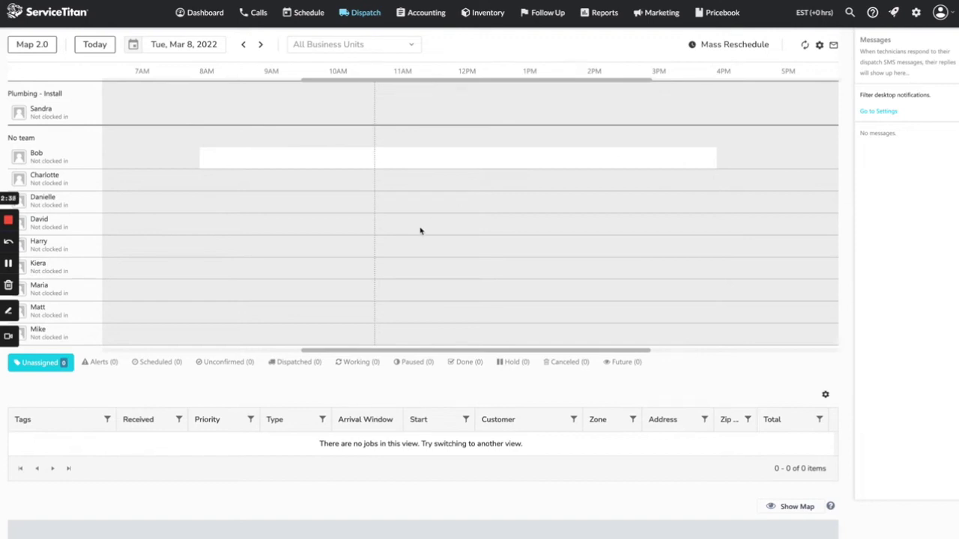
pyautogui.hscroll(5, 420, 231)
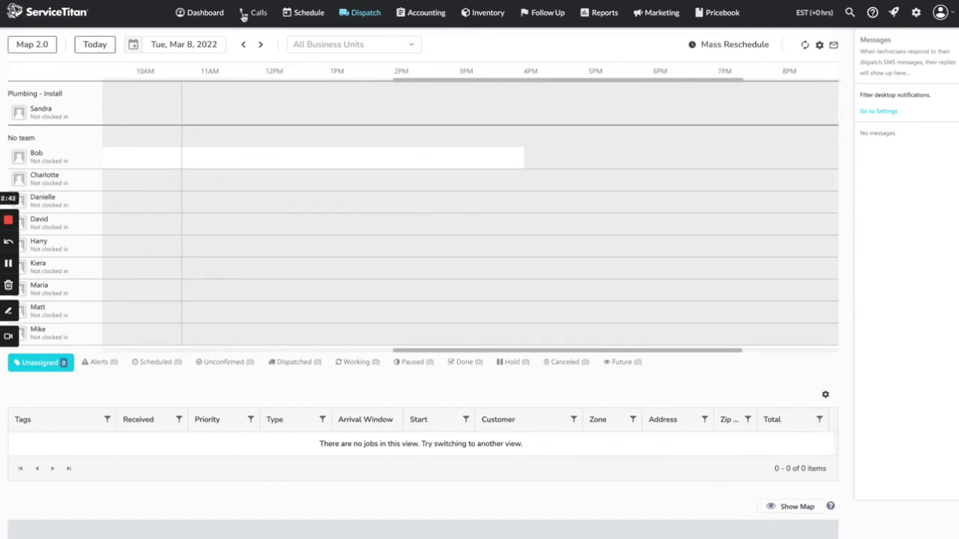
# - Start another technician shift, mark it as on call and title it On Call
pyautogui.click(297, 15)
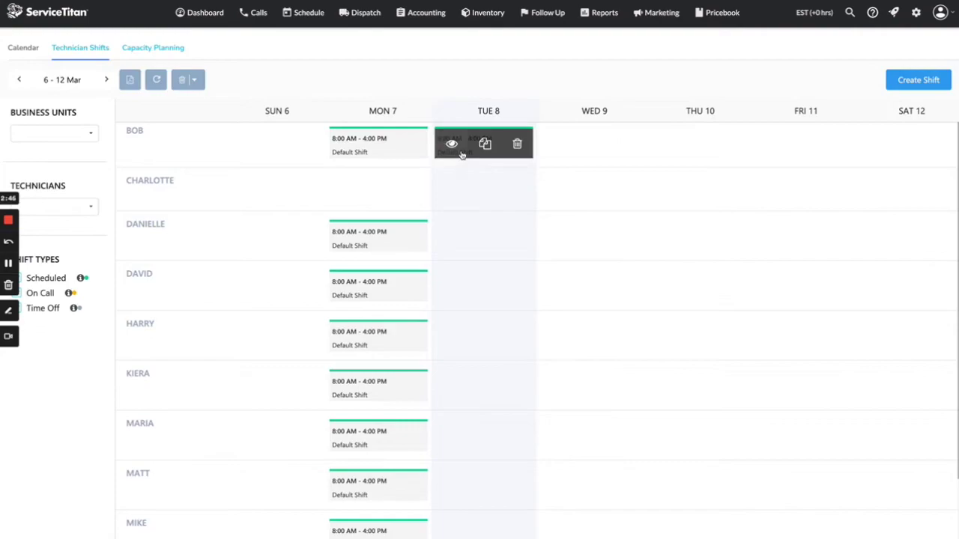
pyautogui.click(899, 82)
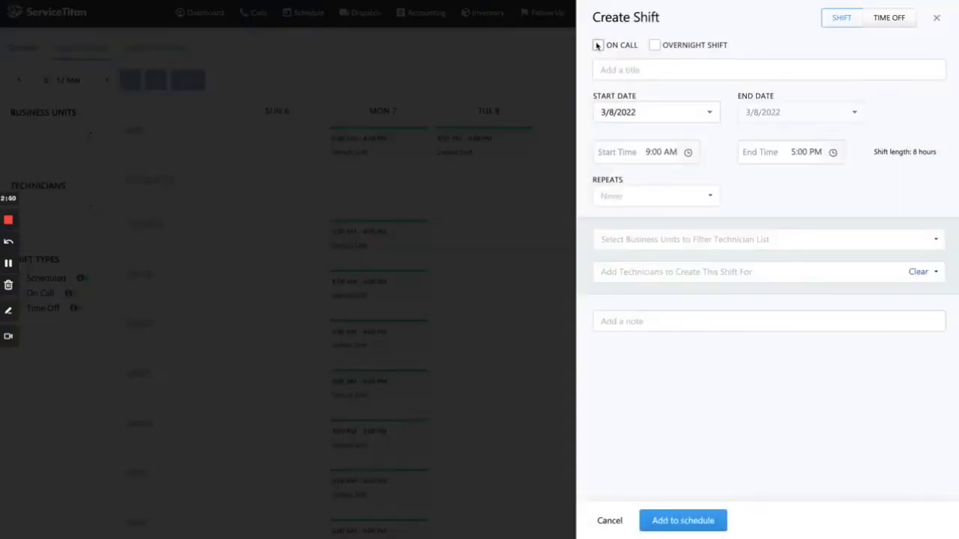
pyautogui.click(610, 73)
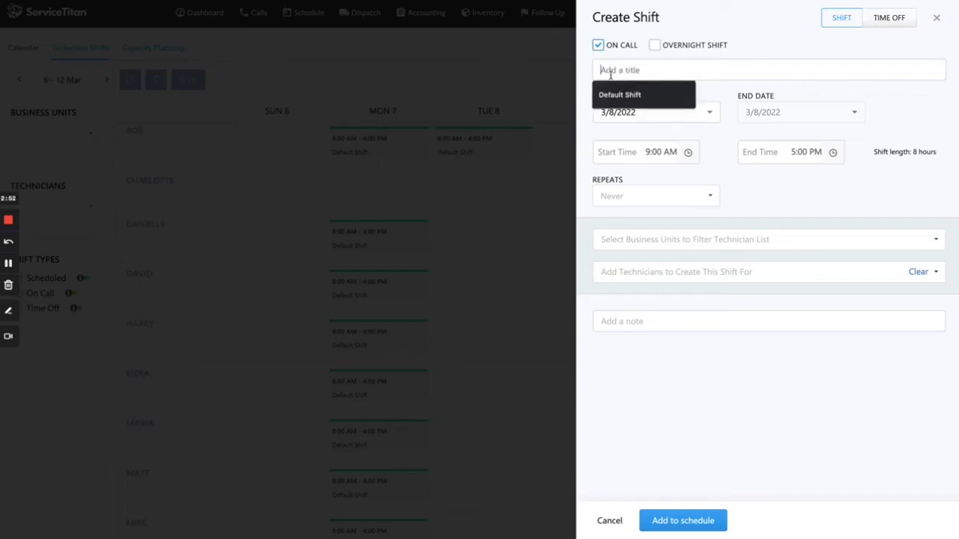
pyautogui.write('On Call')
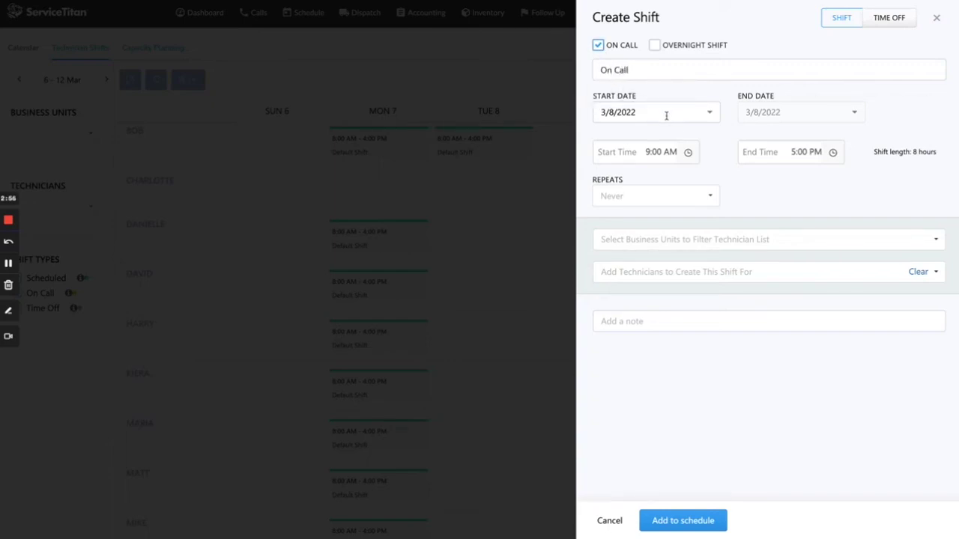
# - Set the on-call shift to run from 4:00 PM to 7:00 PM
pyautogui.click(648, 152)
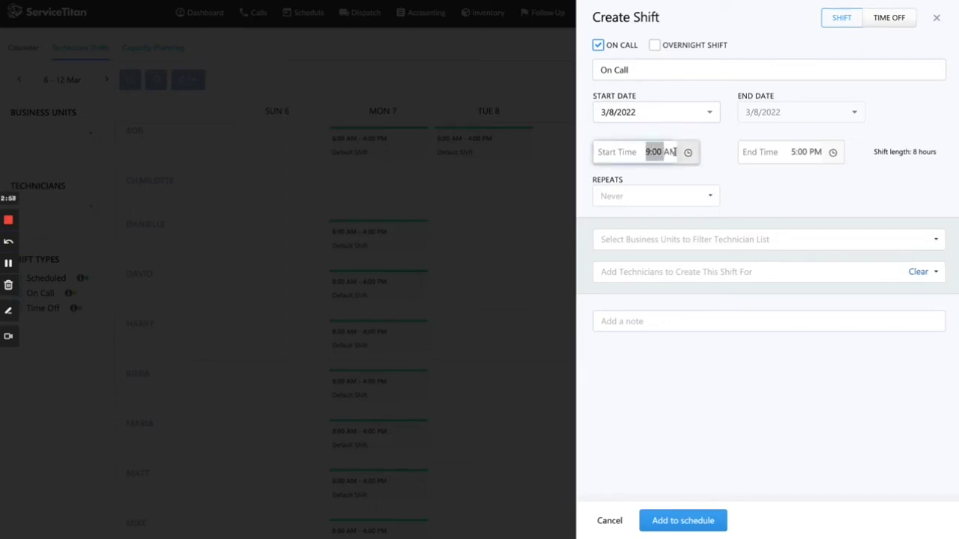
pyautogui.click(686, 154)
pyautogui.scroll(-5, 666, 247)
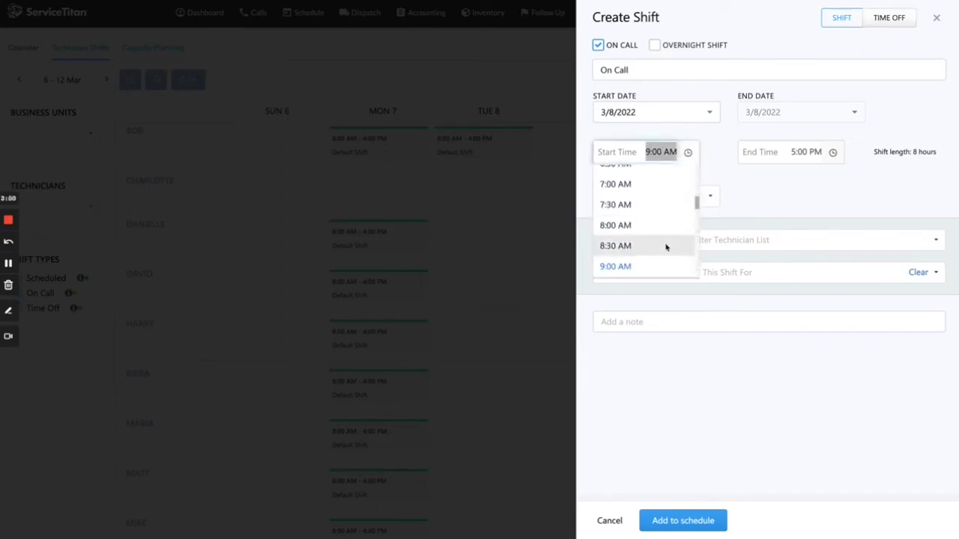
pyautogui.scroll(-2, 666, 248)
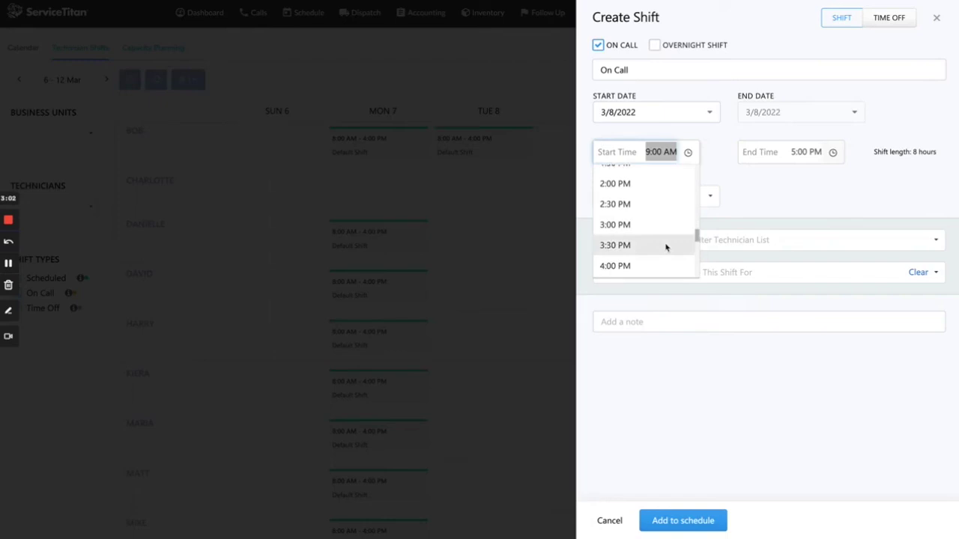
pyautogui.click(664, 266)
pyautogui.click(830, 153)
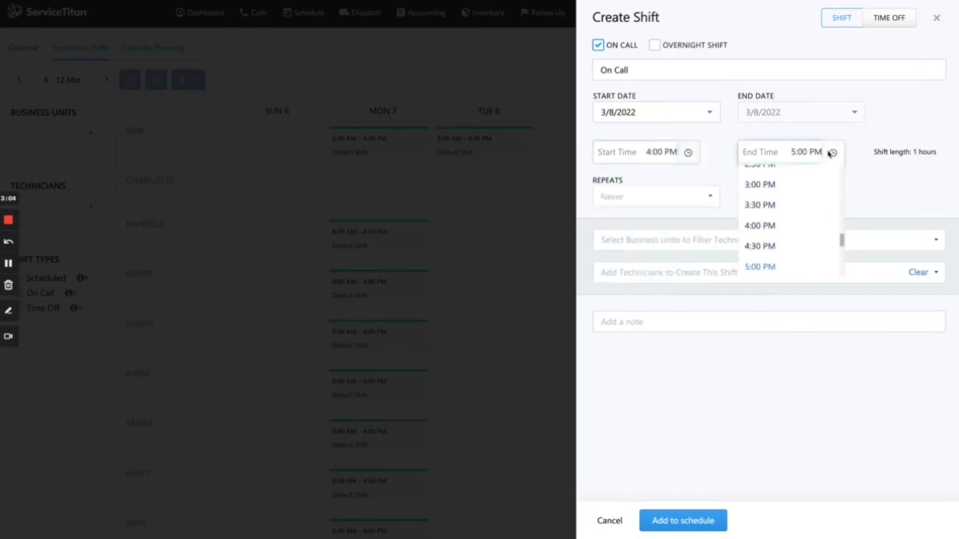
pyautogui.press('BackSpace')
pyautogui.write('7')
pyautogui.click(746, 184)
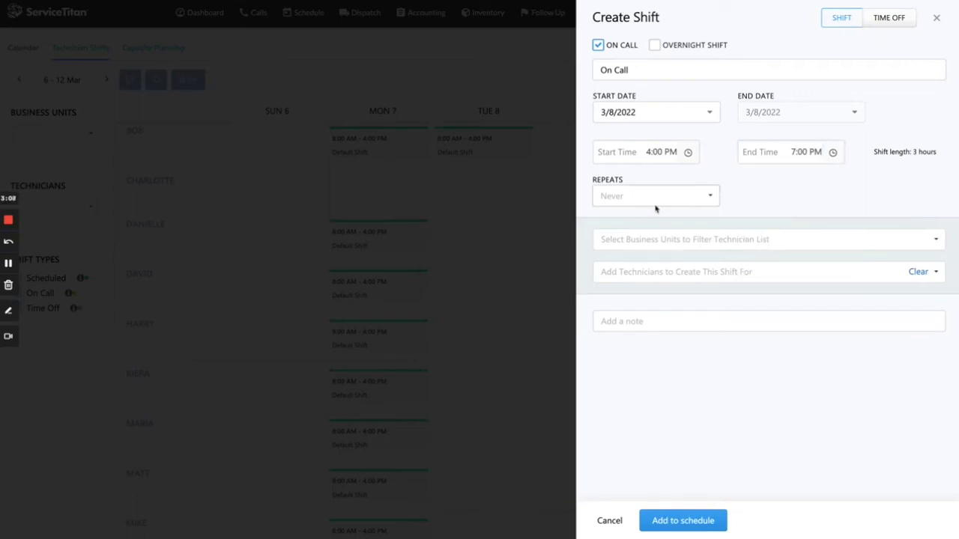
# - Assign the on-call shift to the first technician listed and add it to the schedule
pyautogui.click(674, 272)
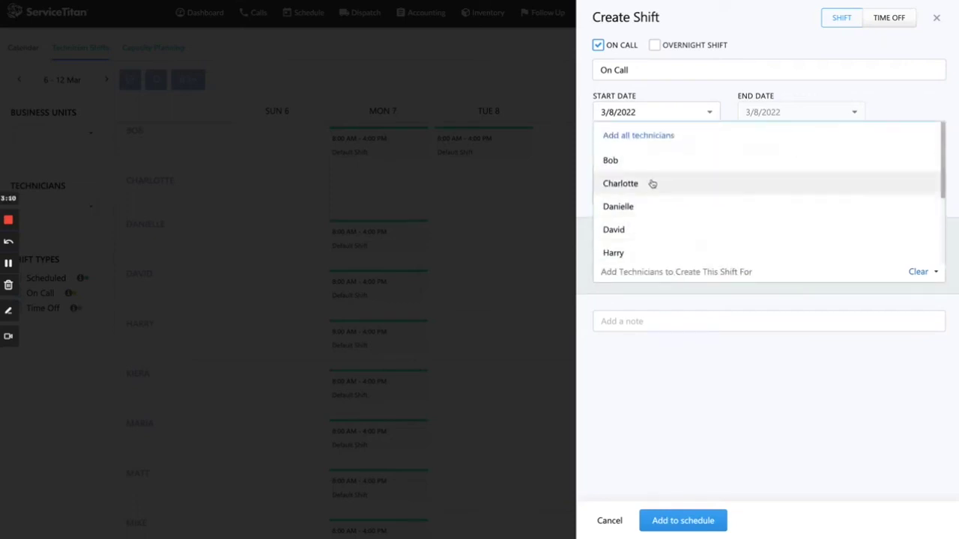
pyautogui.click(642, 165)
pyautogui.click(621, 323)
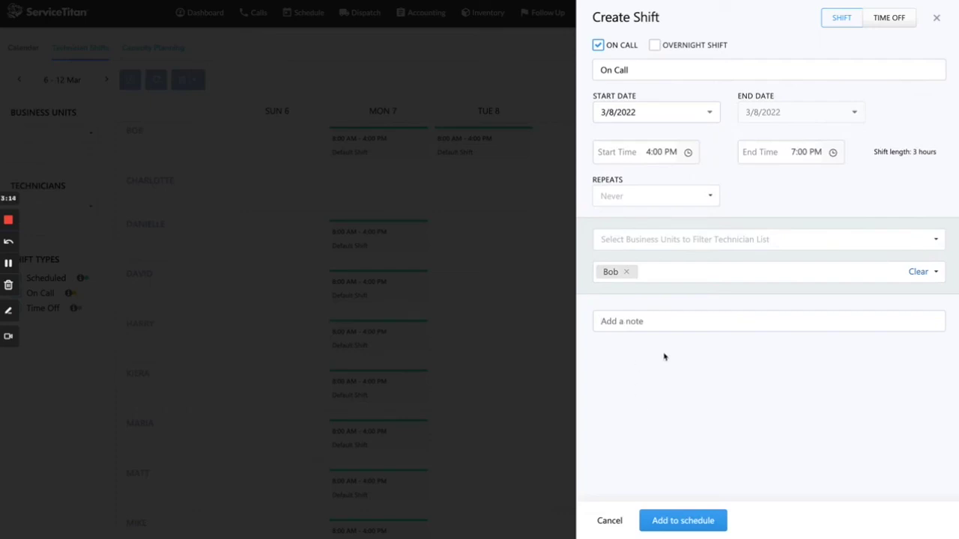
pyautogui.click(664, 526)
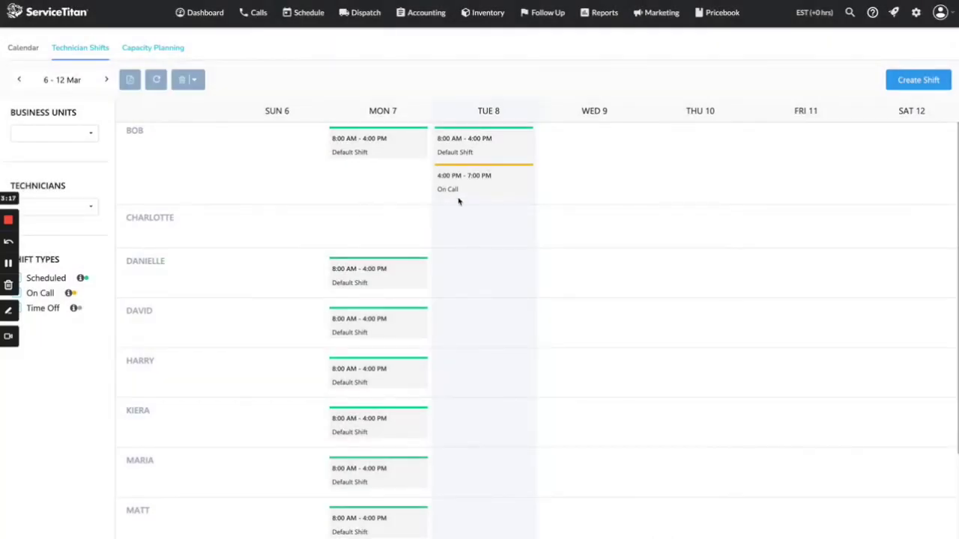
# - Check how the on-call shift is represented on the dispatch board
pyautogui.moveTo(469, 178)
pyautogui.click(364, 25)
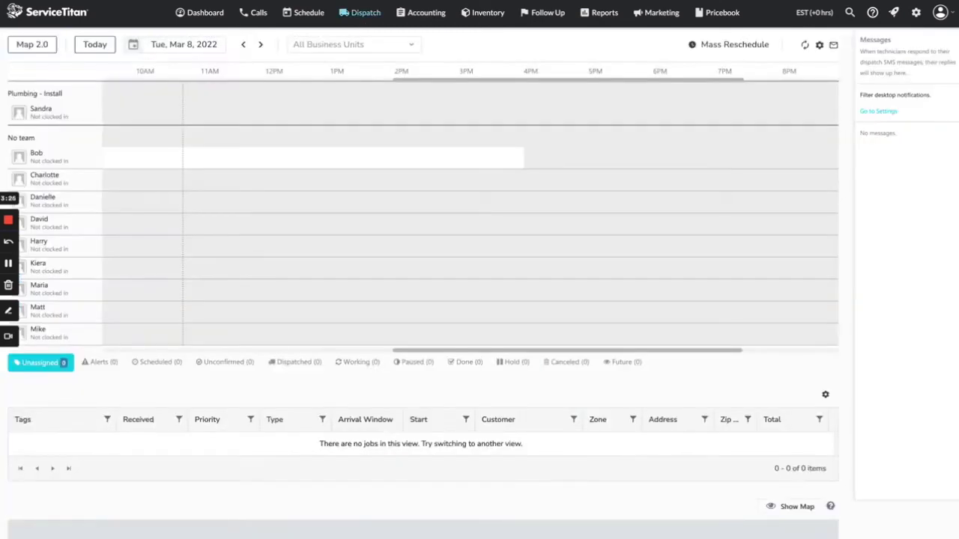
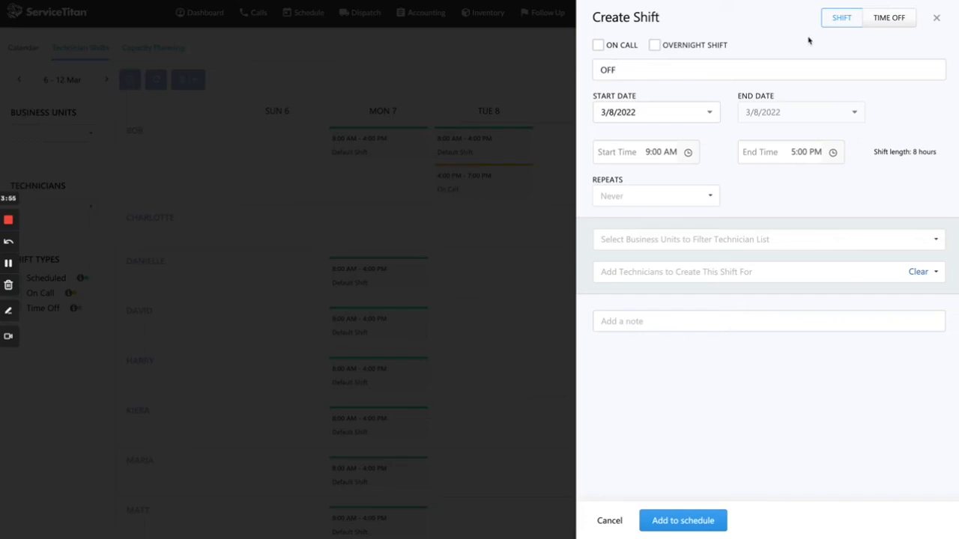
# - Clear the new shift's title, change the entry to time off and title it OFF
pyautogui.moveTo(596, 66); pyautogui.dragTo(690, 92)
pyautogui.press('BackSpace')
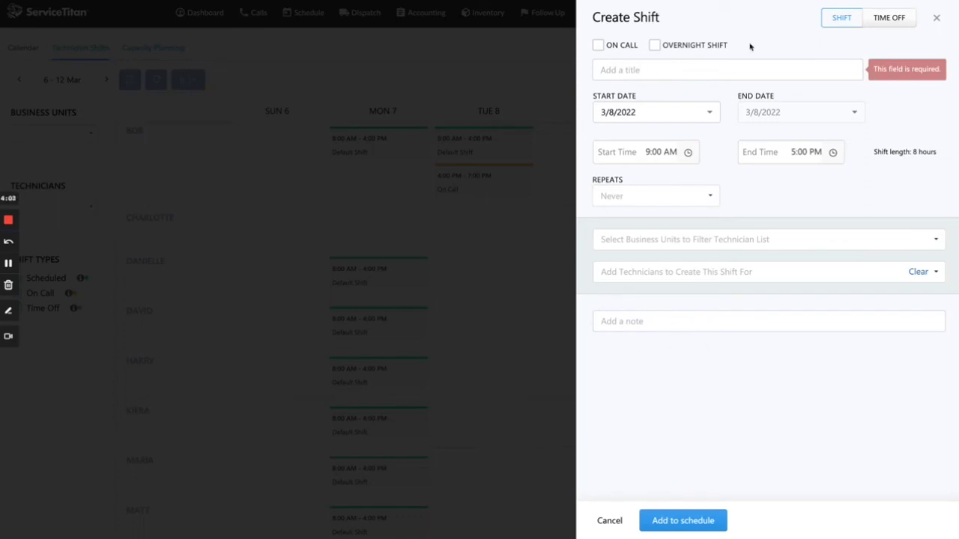
pyautogui.click(881, 19)
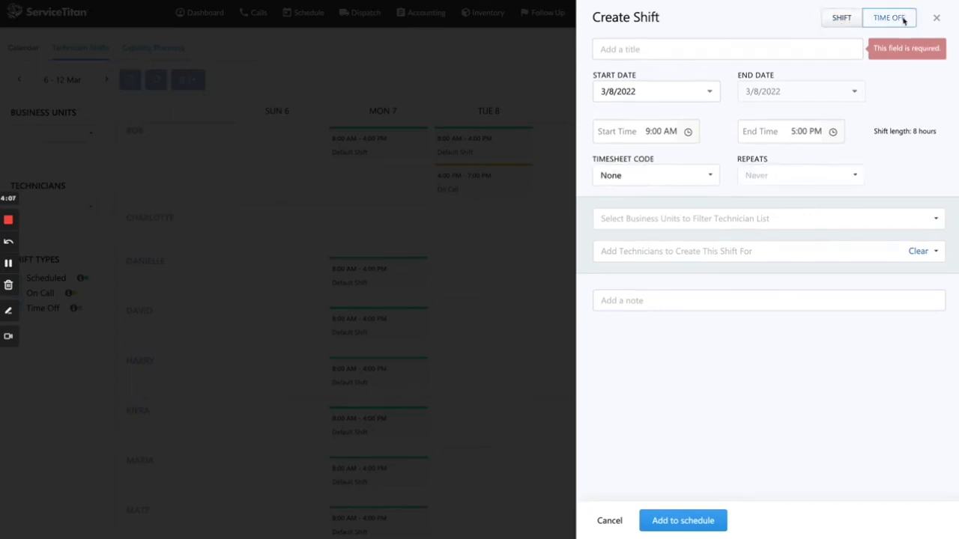
pyautogui.click(777, 50)
pyautogui.write('OfF')
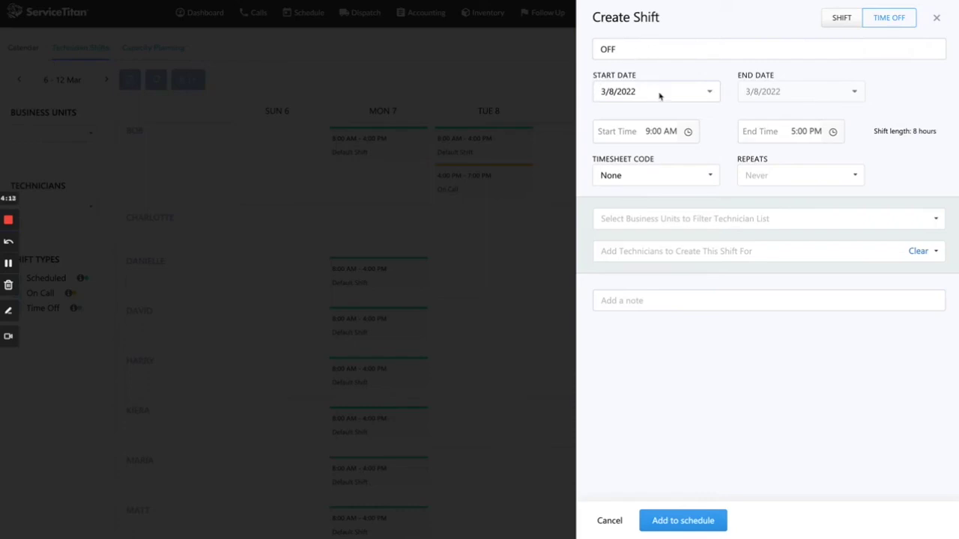
# - Set the time-off entry to start at 8:00 AM and end at 4:00 PM
pyautogui.click(648, 132)
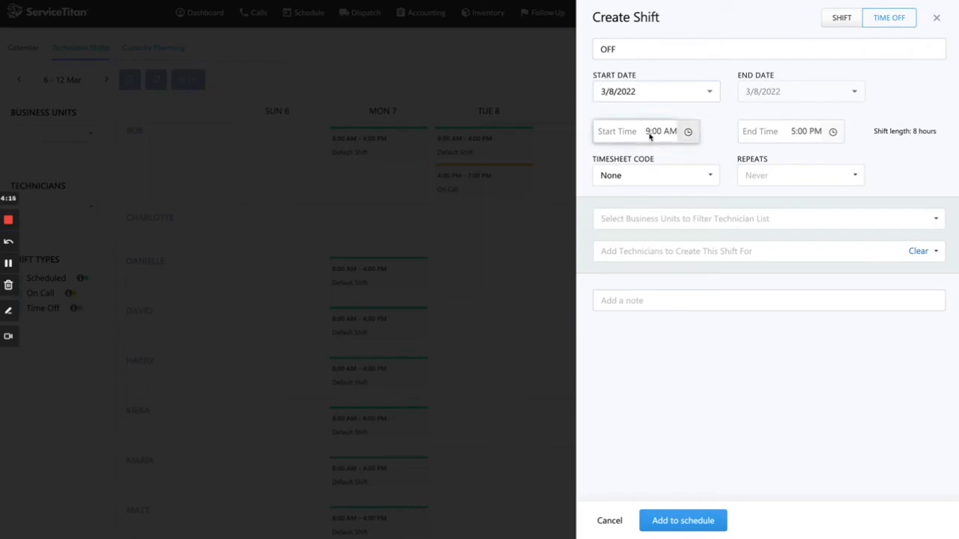
pyautogui.click(796, 131)
pyautogui.click(873, 114)
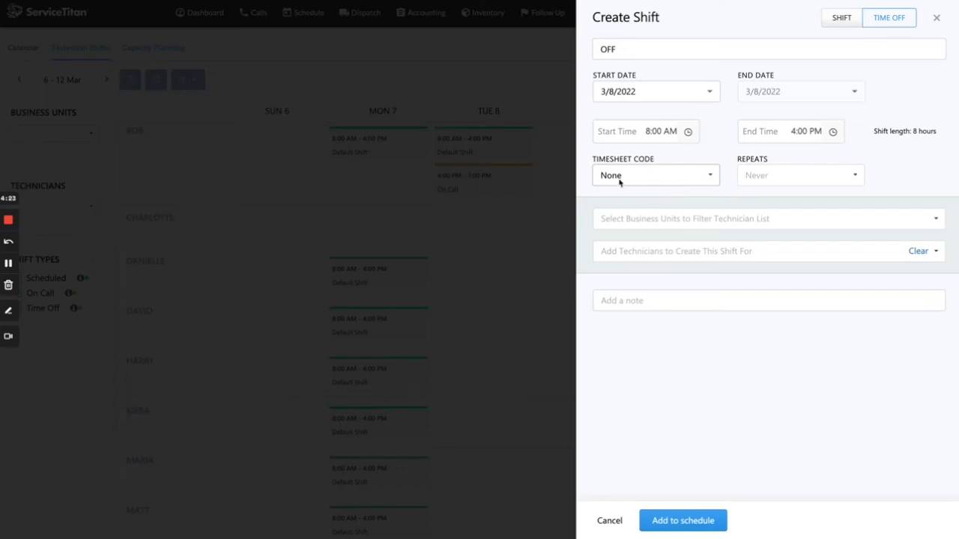
# - Set the time-off entry's timesheet code to PTO
pyautogui.click(671, 176)
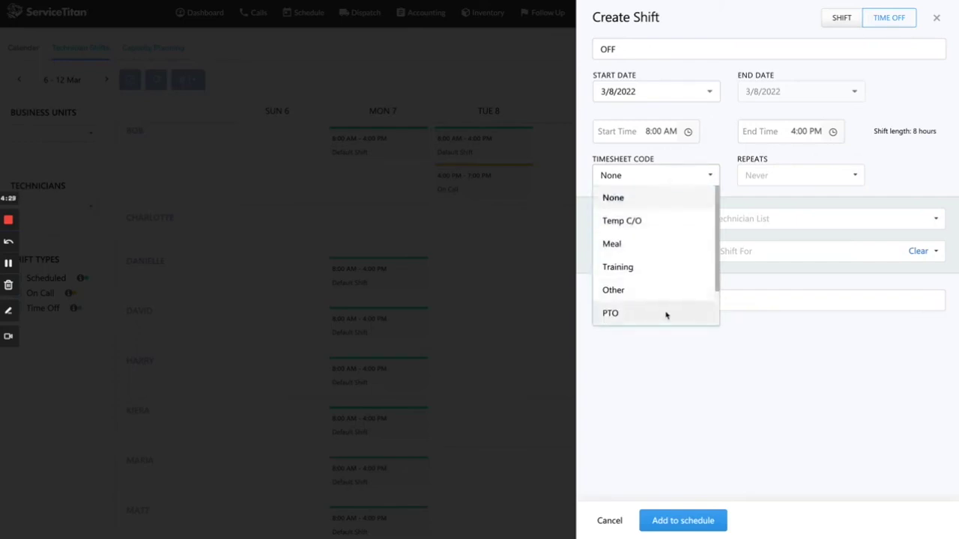
pyautogui.scroll(-1, 662, 299)
pyautogui.click(628, 271)
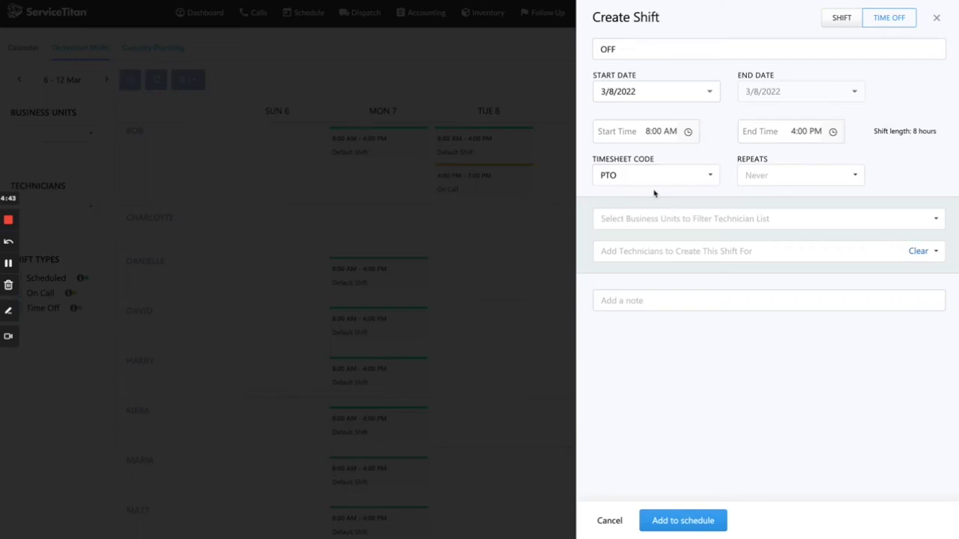
# - Assign the time-off entry to the second technician listed with the note "Off sick" and add it to the schedule
pyautogui.click(614, 252)
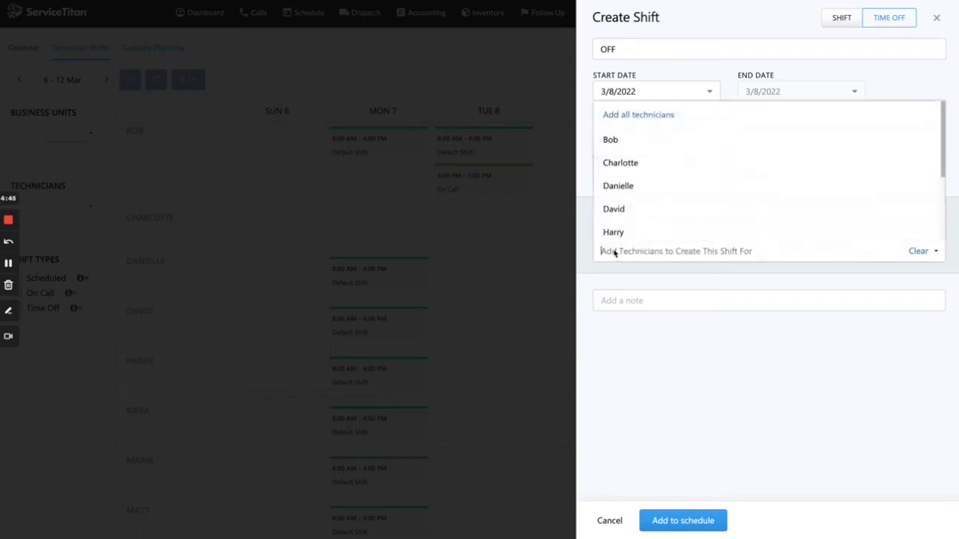
pyautogui.click(637, 163)
pyautogui.click(644, 304)
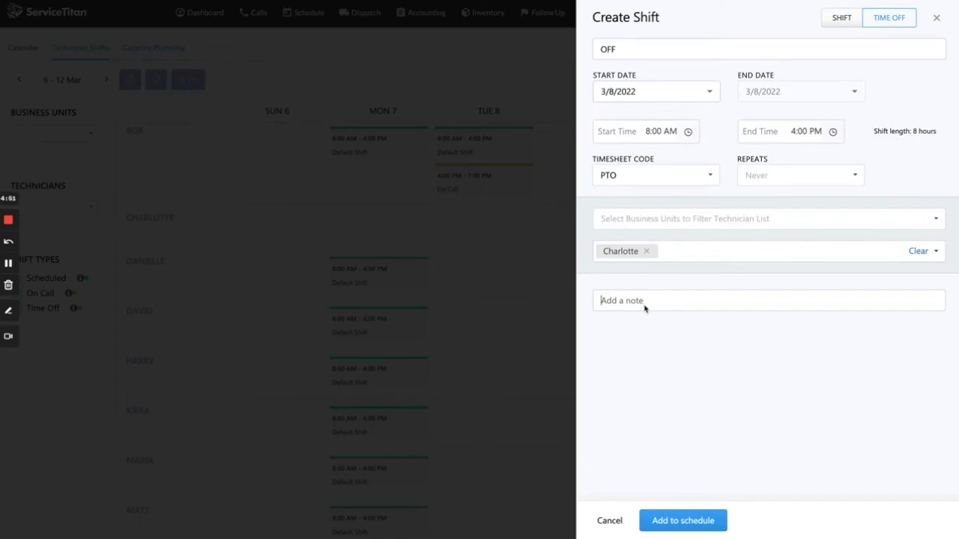
pyautogui.write('Off sick')
pyautogui.click(699, 529)
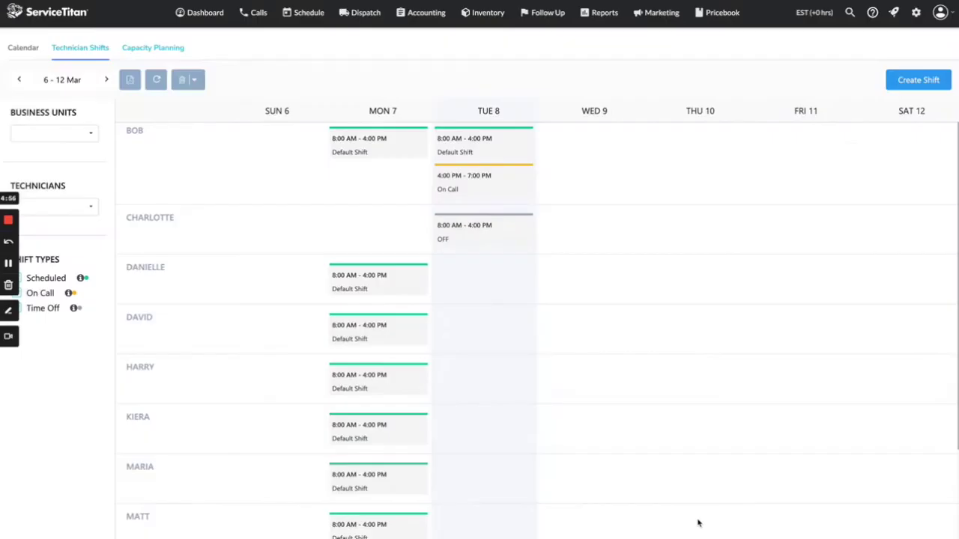
# - Check how the second technician's time off is represented on the dispatch board from 8 AM onward
pyautogui.moveTo(443, 244)
pyautogui.click(361, 12)
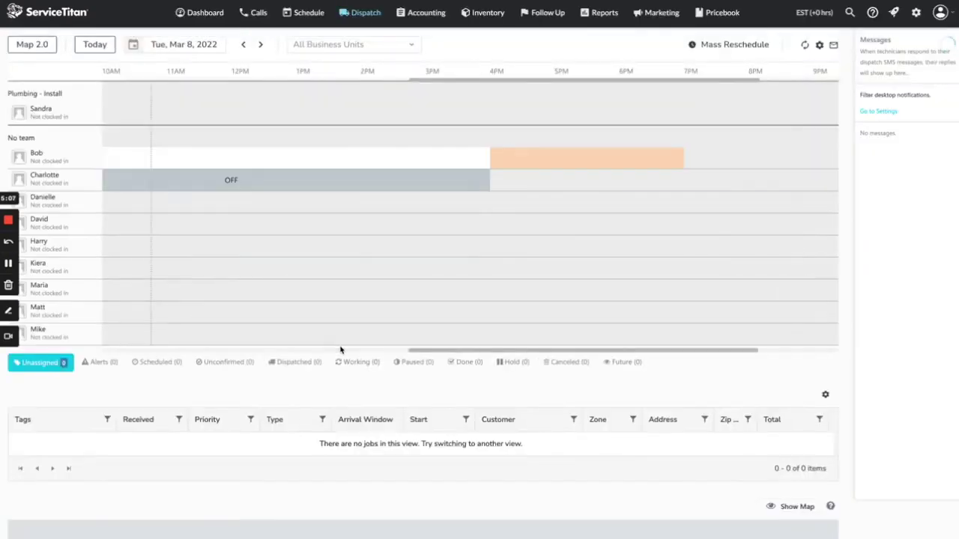
pyautogui.hscroll(-4, 410, 201)
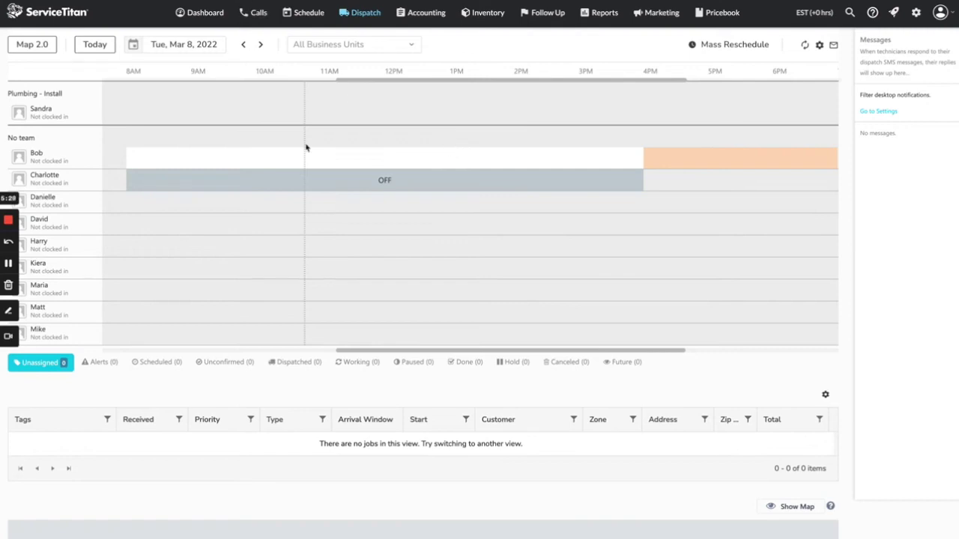
# - Return to the technician shifts and duplicate the first technician's Tuesday on-call shift with the start date 3/9/2022
pyautogui.click(307, 21)
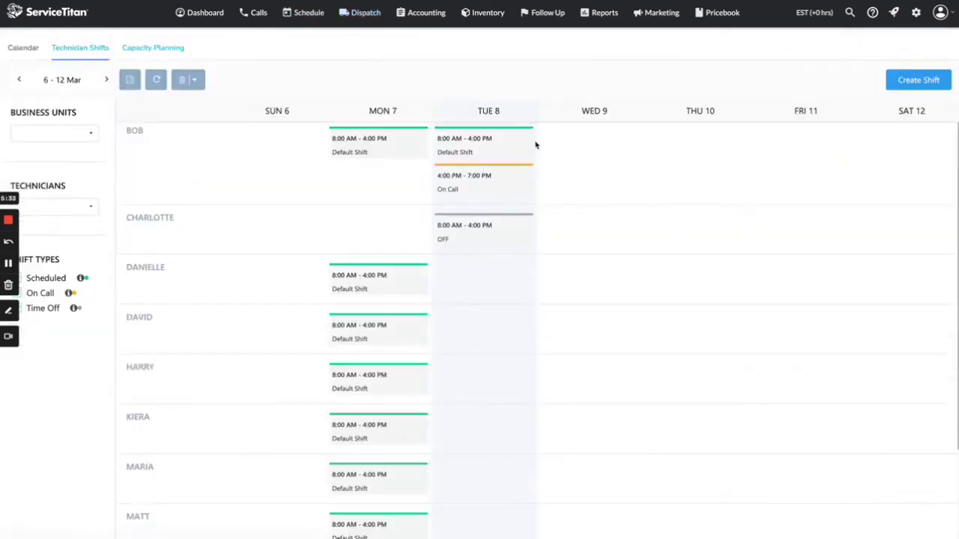
pyautogui.moveTo(533, 146)
pyautogui.moveTo(476, 179)
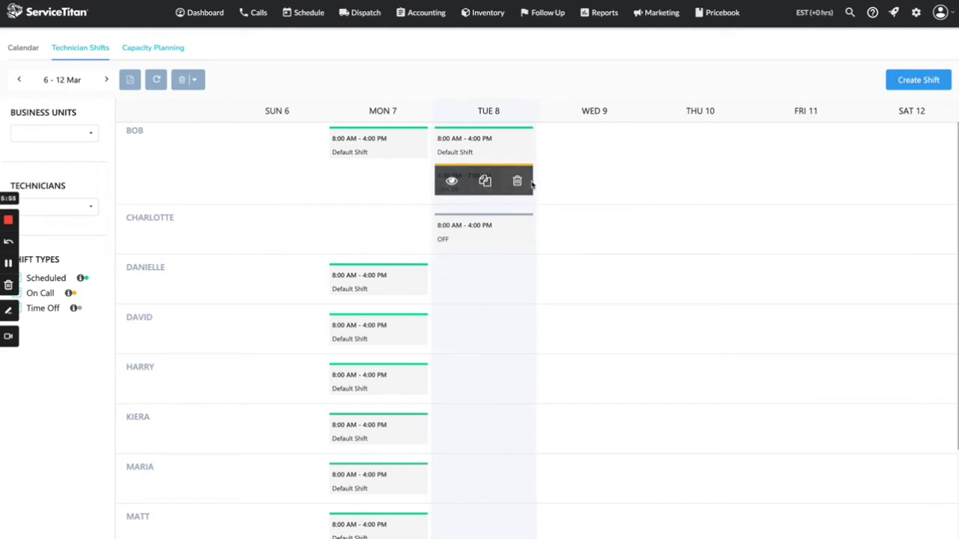
pyautogui.click(485, 181)
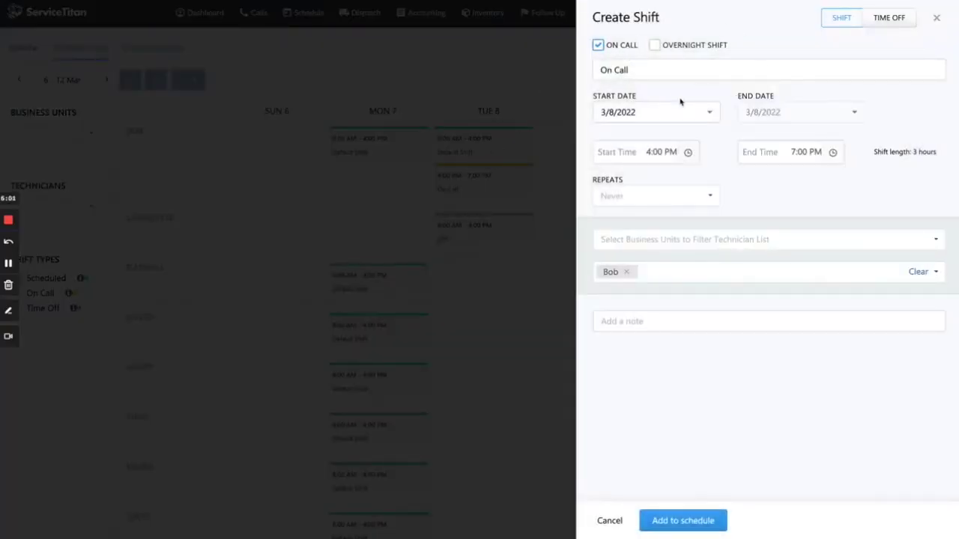
pyautogui.click(709, 115)
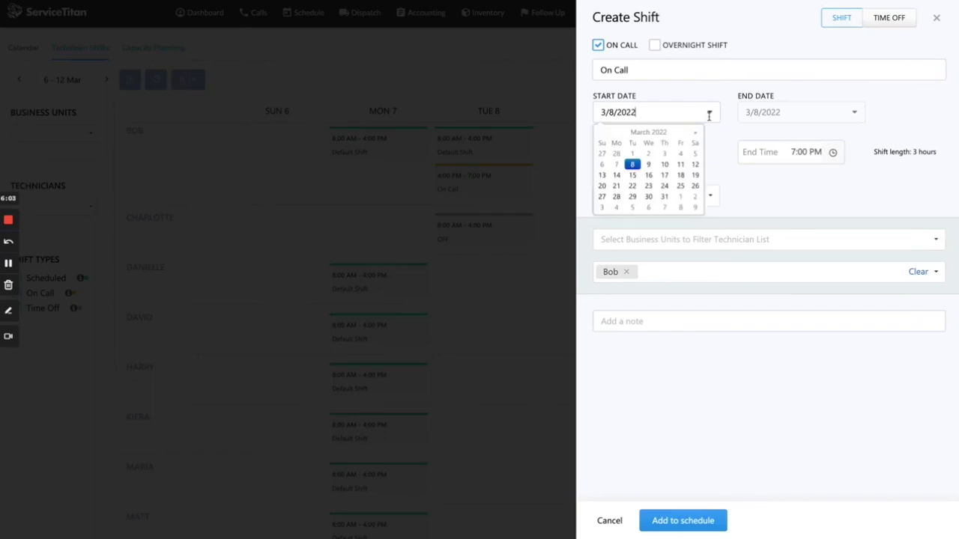
pyautogui.click(648, 165)
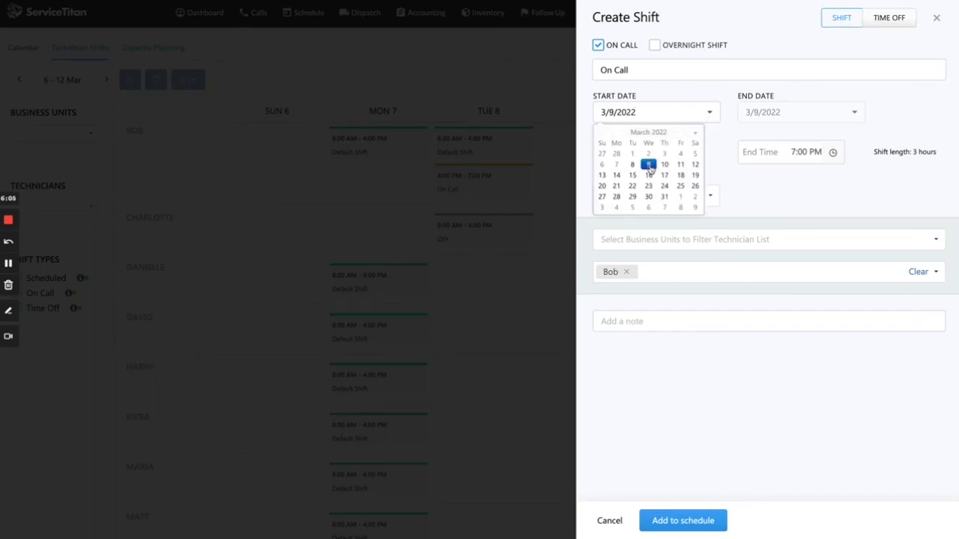
pyautogui.click(800, 200)
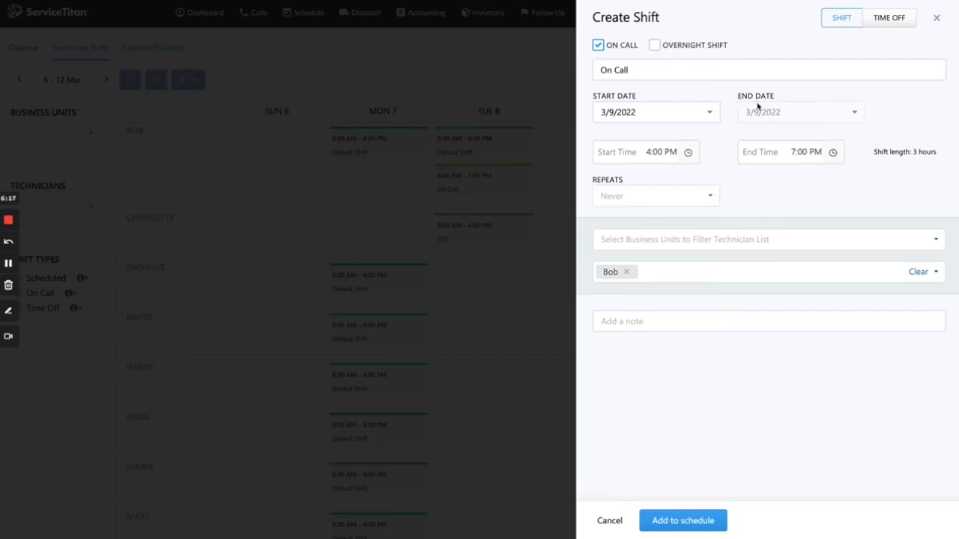
# - Make the copied on-call shift an overnight shift ending at 8:00 AM and add it to the schedule
pyautogui.click(656, 46)
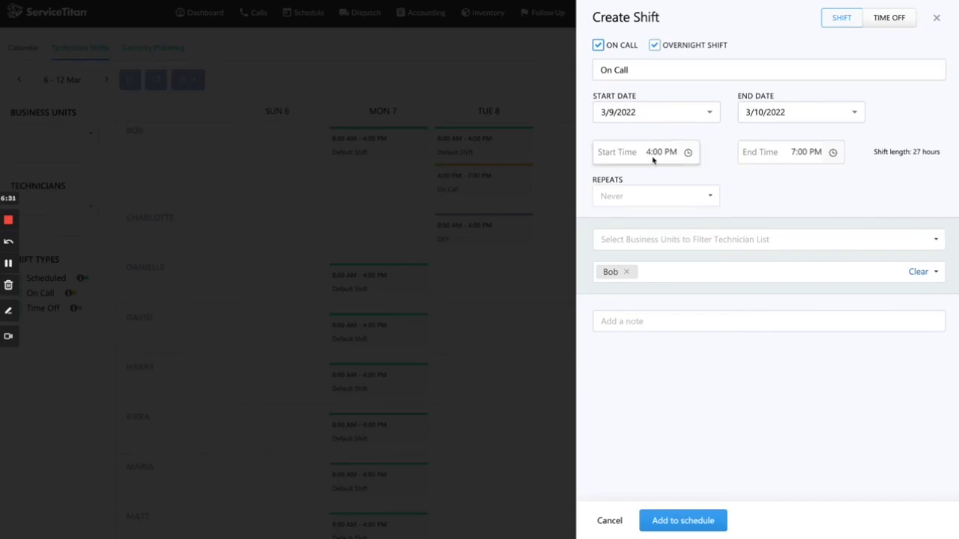
pyautogui.click(797, 153)
pyautogui.press('BackSpace')
pyautogui.write('8a')
pyautogui.click(858, 183)
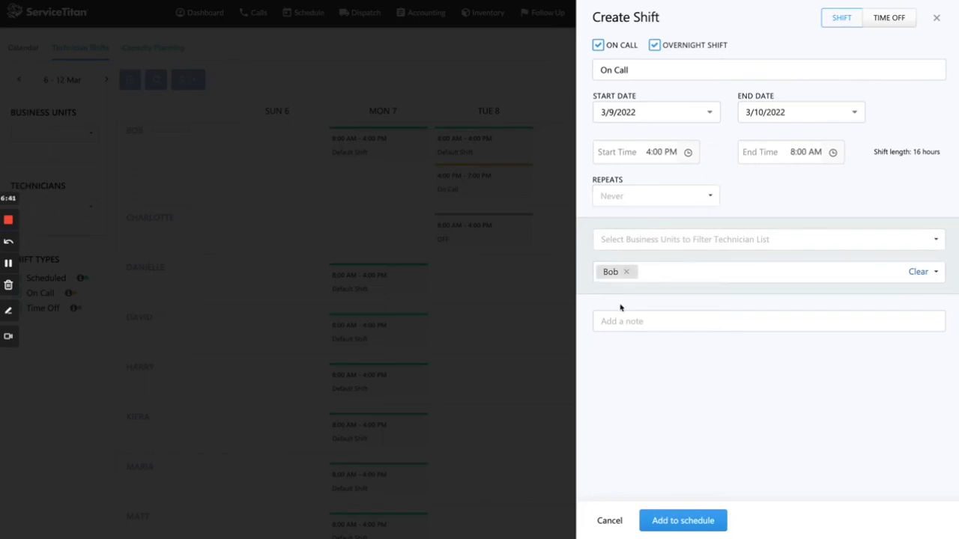
pyautogui.click(696, 528)
# - Duplicate the second technician's time-off entry to 3/9/2022 and add it to the schedule
pyautogui.moveTo(462, 182)
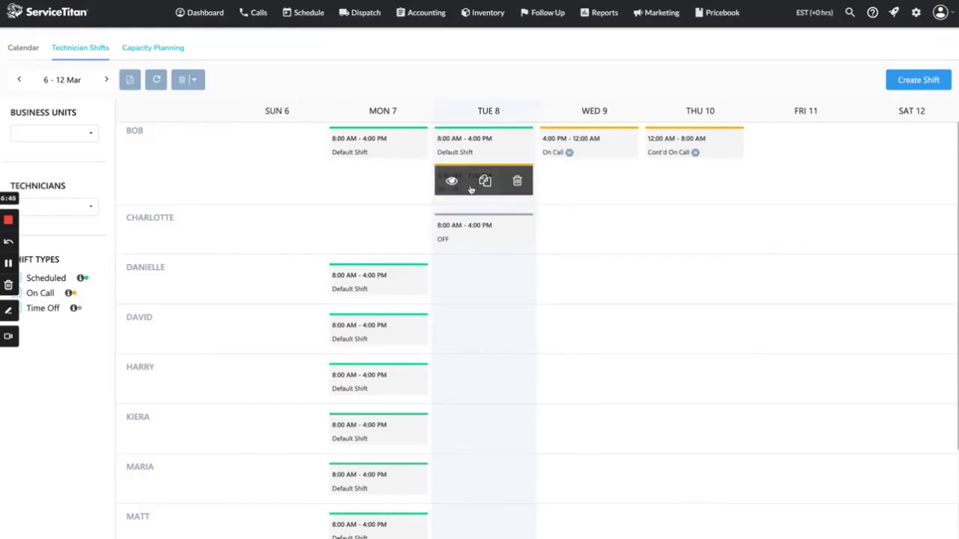
pyautogui.moveTo(609, 150)
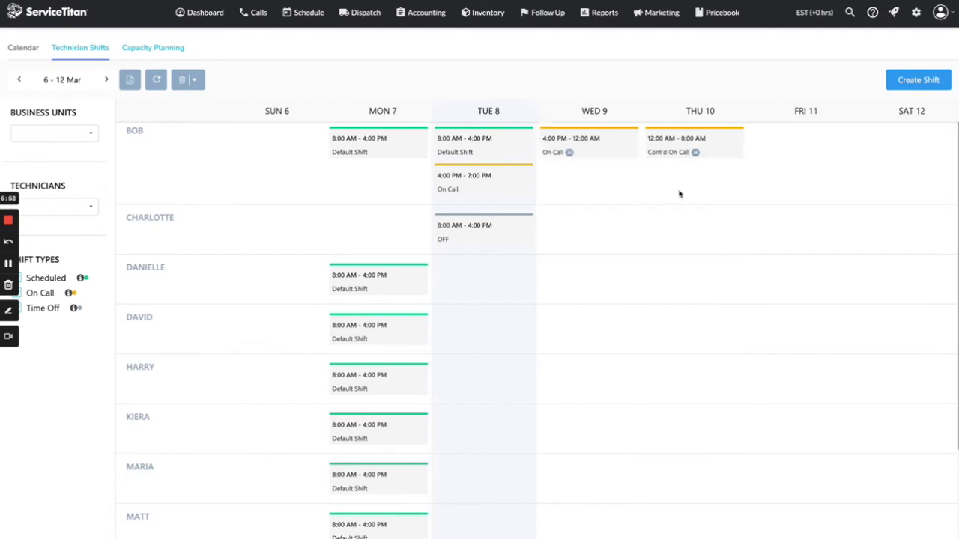
pyautogui.moveTo(506, 239)
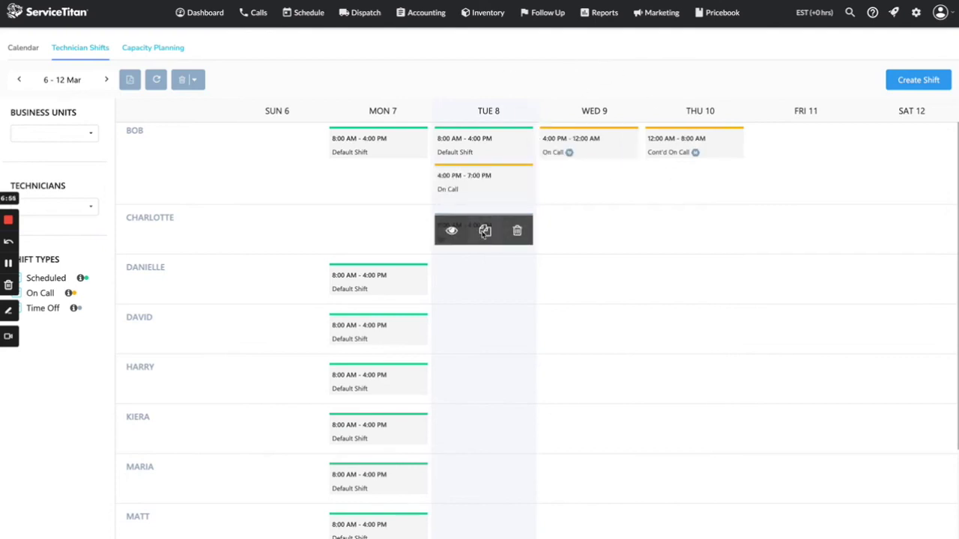
pyautogui.click(485, 230)
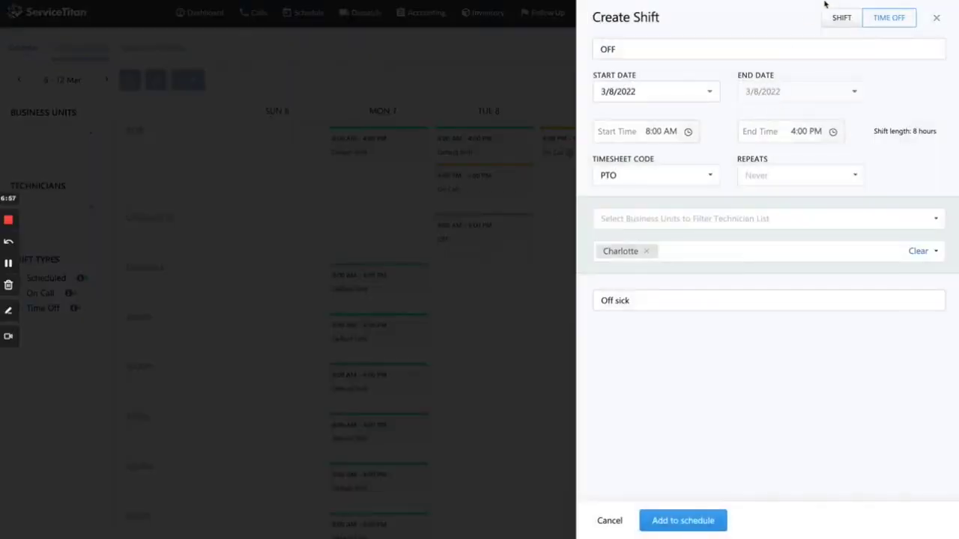
pyautogui.click(679, 94)
pyautogui.click(649, 144)
pyautogui.click(705, 519)
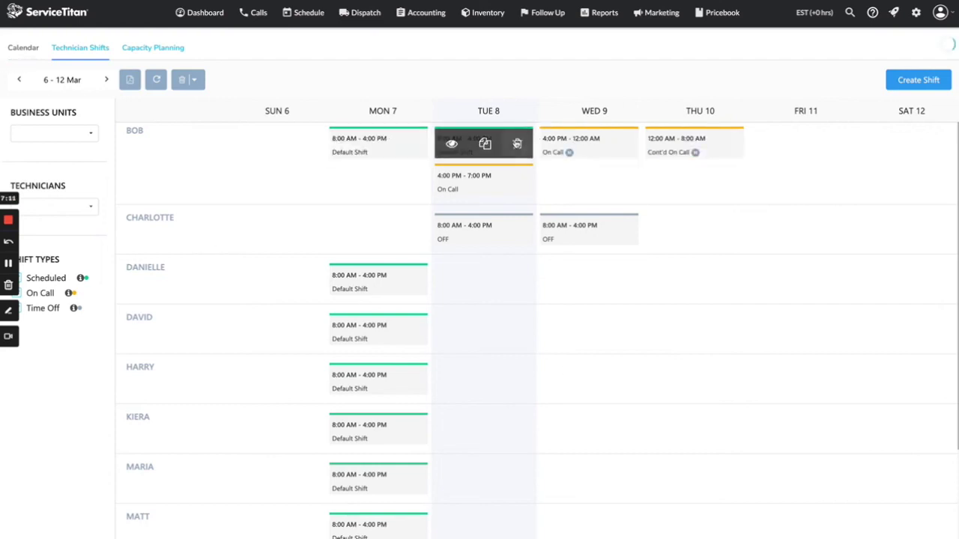
# - Delete the first technician's Tuesday regular and on-call shifts and the overnight on-call shift starting Wednesday
pyautogui.click(517, 143)
pyautogui.click(593, 150)
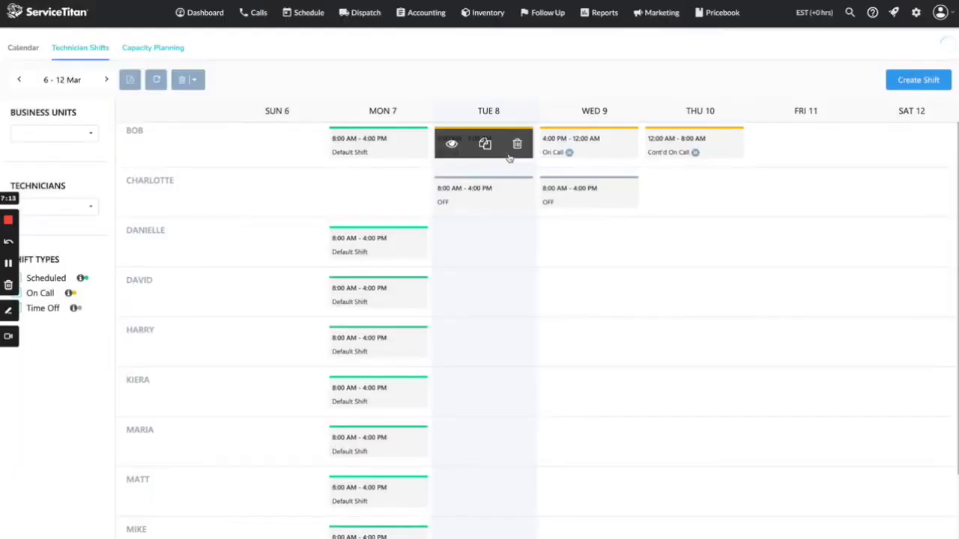
pyautogui.click(588, 146)
pyautogui.click(583, 148)
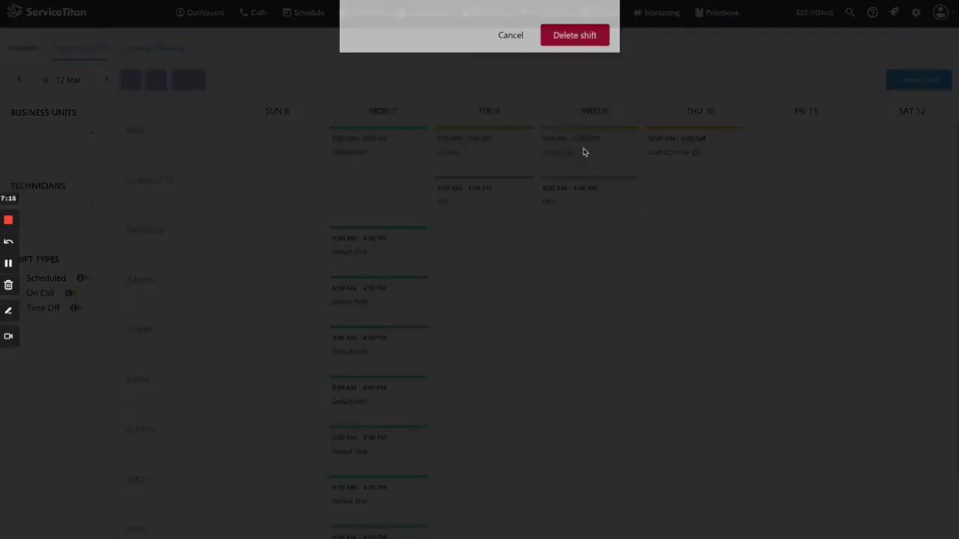
pyautogui.click(623, 143)
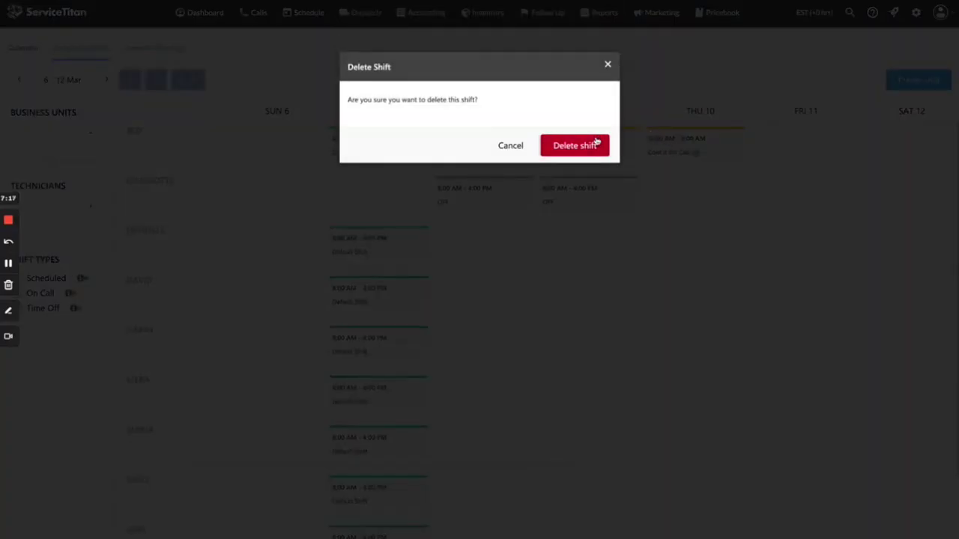
pyautogui.click(597, 143)
# - Delete the second technician's Tuesday and Wednesday time-off entries
pyautogui.click(517, 193)
pyautogui.click(583, 145)
pyautogui.click(623, 195)
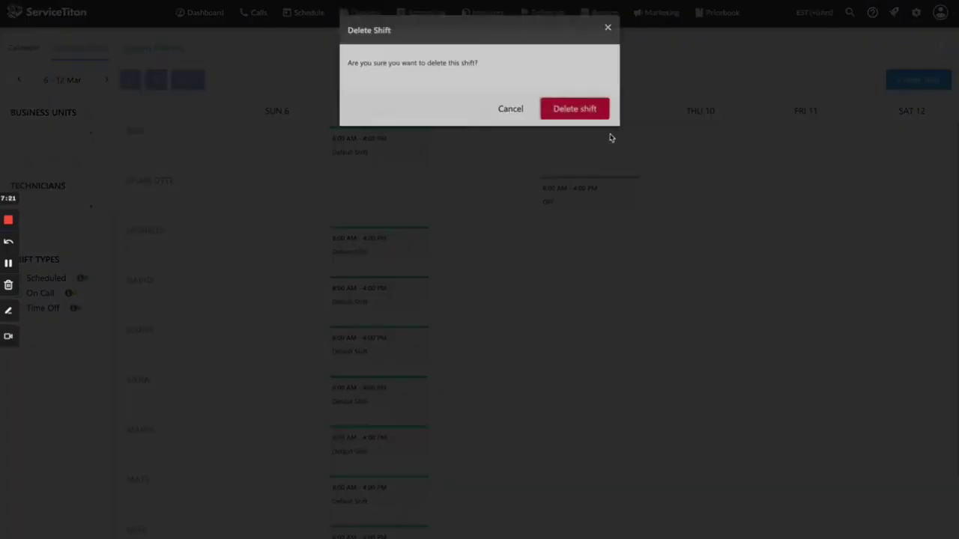
pyautogui.click(582, 143)
pyautogui.scroll(-2, 260, 400)
pyautogui.scroll(2, 260, 400)
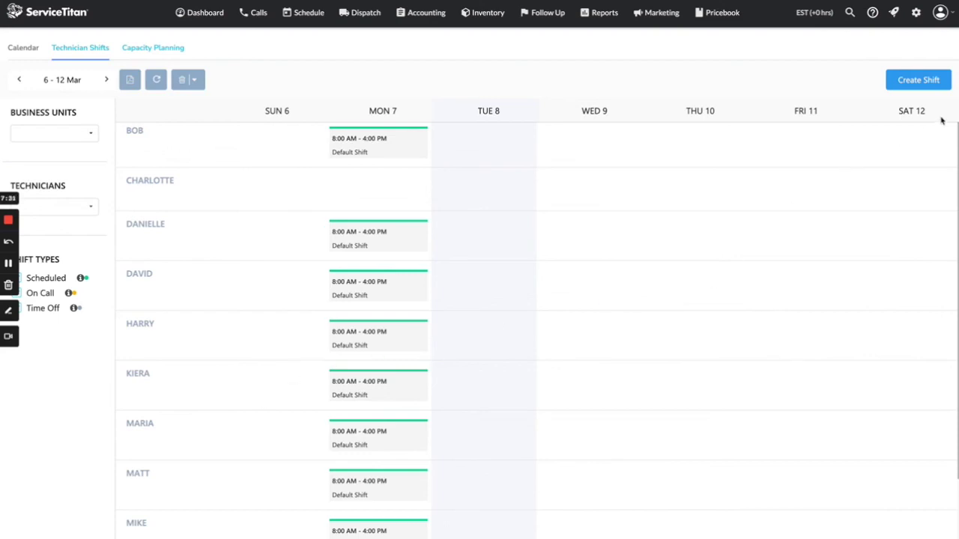
# - Start a new shift titled Default Shift running from 8:00 AM to 4:00 PM
pyautogui.click(915, 81)
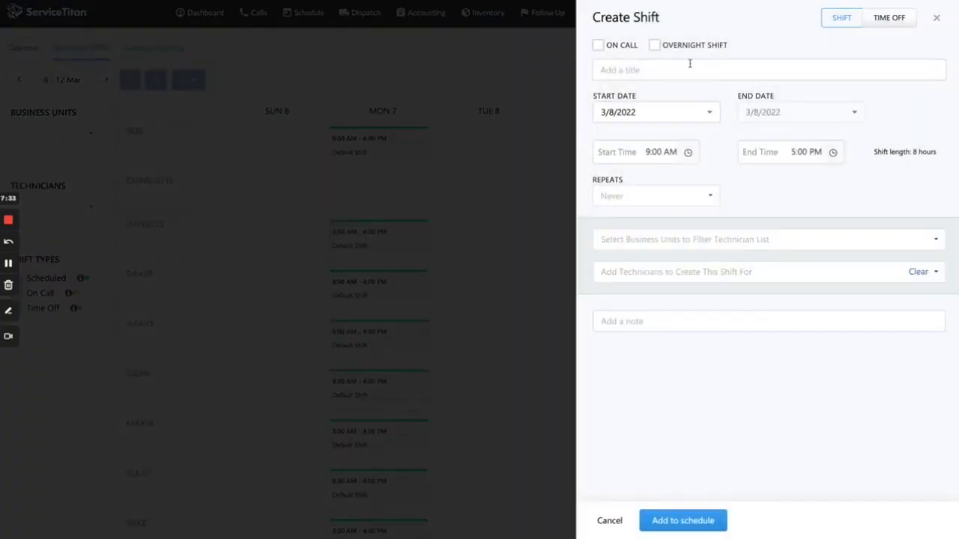
pyautogui.click(689, 66)
pyautogui.click(642, 95)
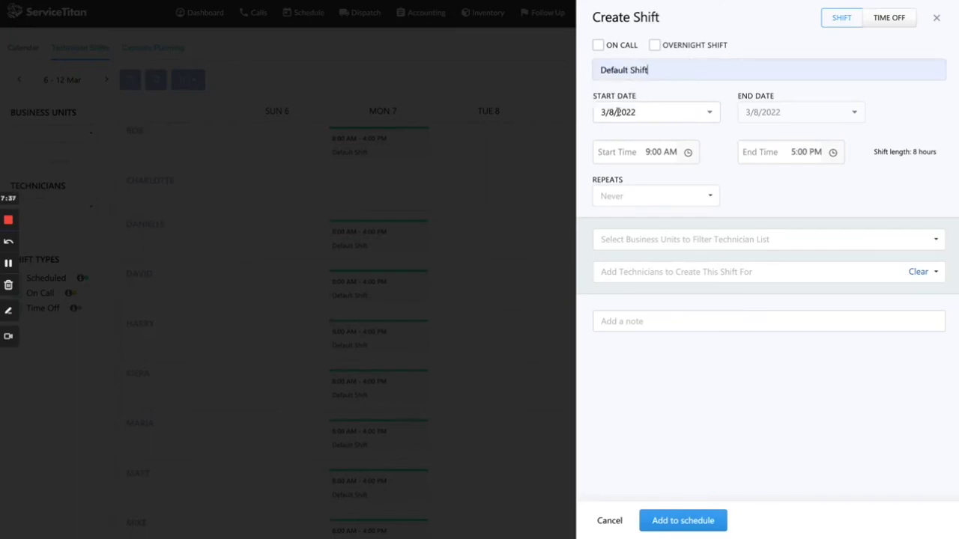
pyautogui.click(650, 156)
pyautogui.write('8')
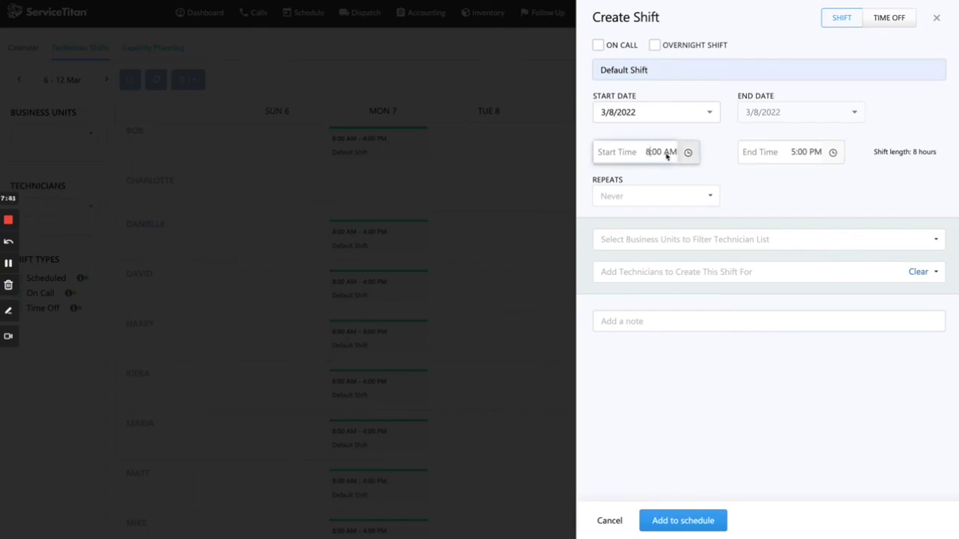
pyautogui.click(800, 153)
pyautogui.press('BackSpace')
pyautogui.write('4')
pyautogui.click(812, 207)
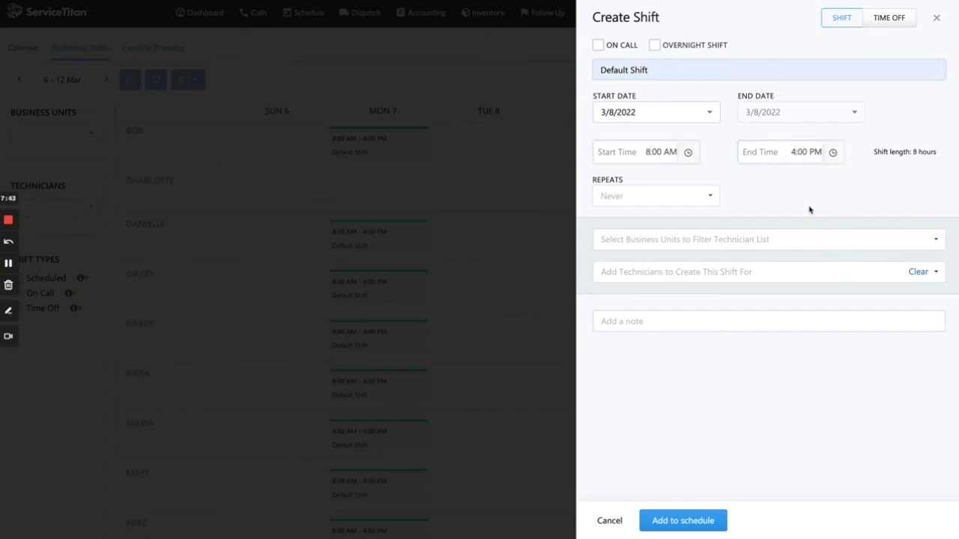
# - Repeat the shift weekly, Monday to Friday, every 1 week until 4/1/2022
pyautogui.click(678, 204)
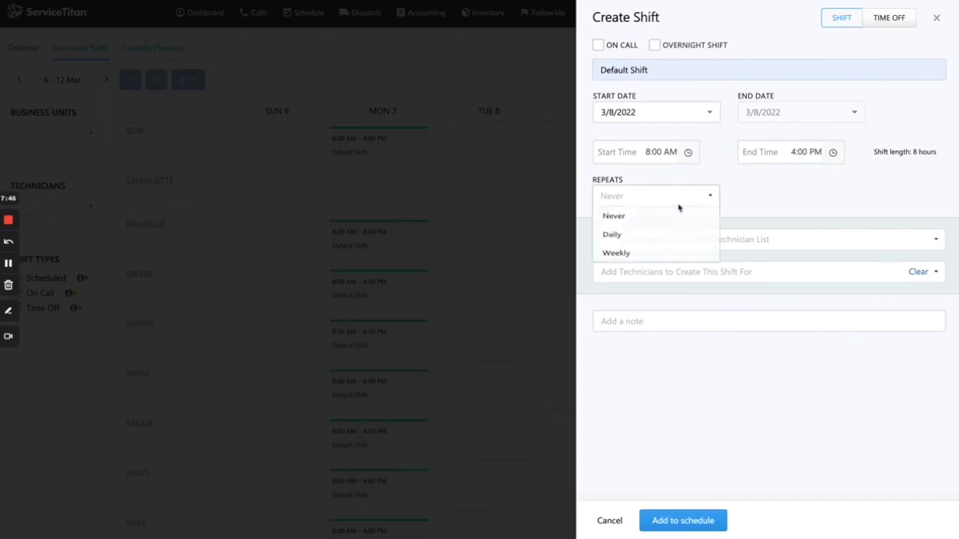
pyautogui.click(643, 267)
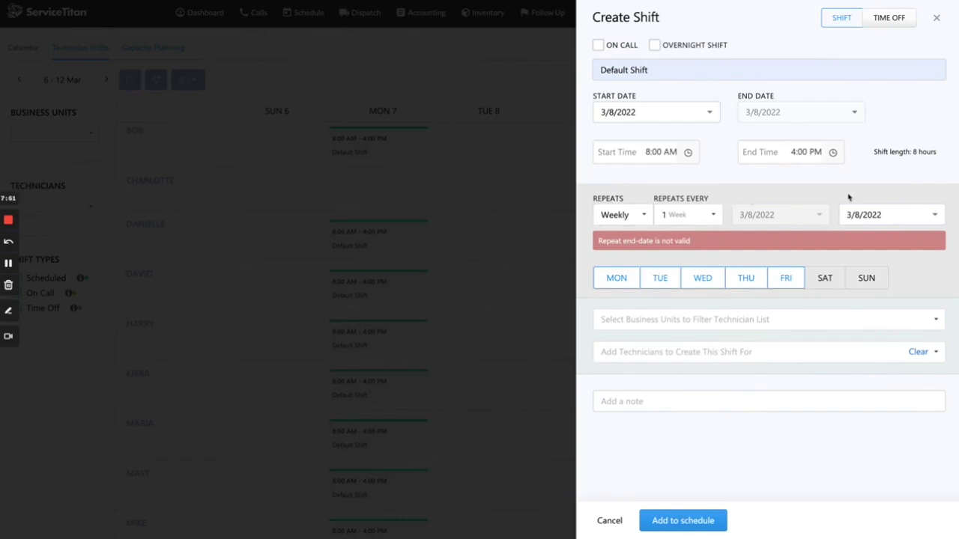
pyautogui.click(910, 215)
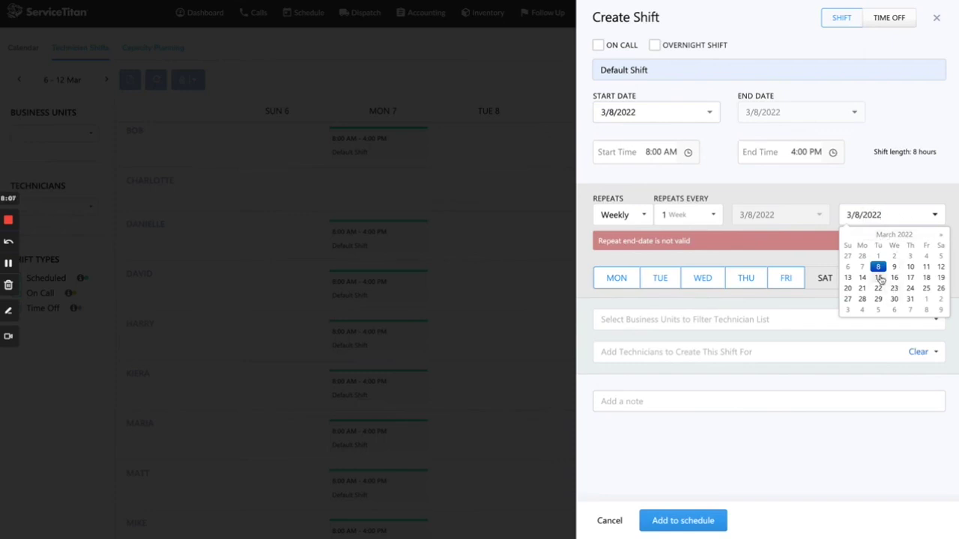
pyautogui.click(929, 302)
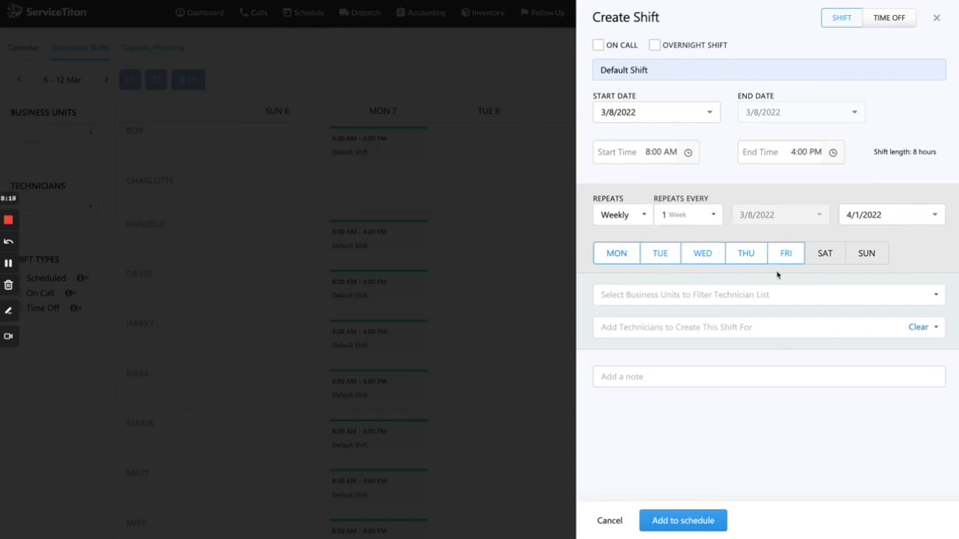
# - Assign the repeating shift to all technicians and add it to the schedule
pyautogui.click(689, 327)
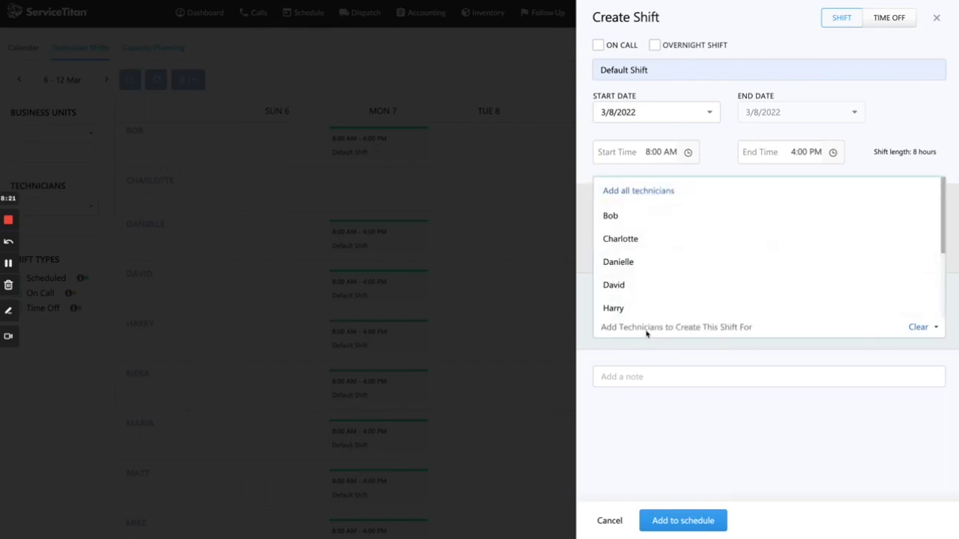
pyautogui.scroll(-3, 652, 248)
pyautogui.scroll(3, 652, 247)
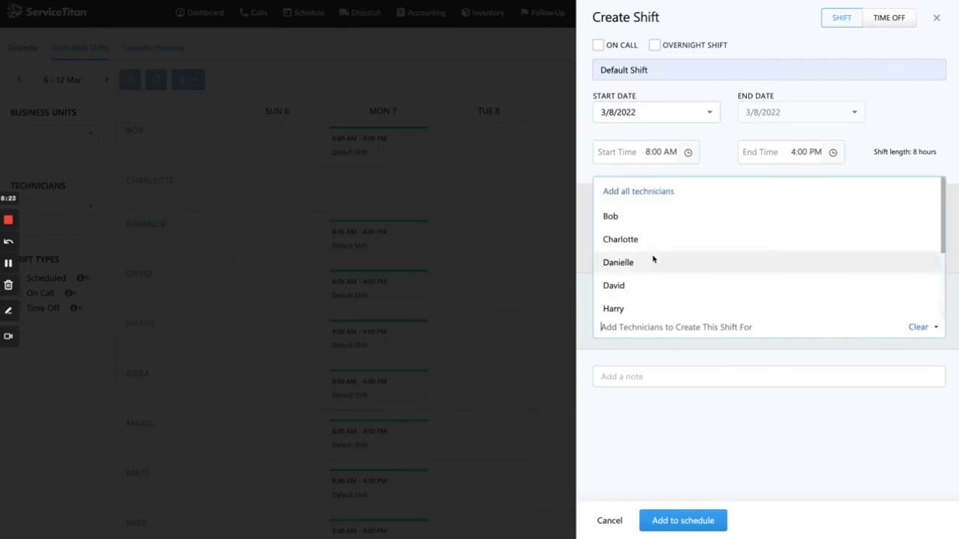
pyautogui.click(640, 192)
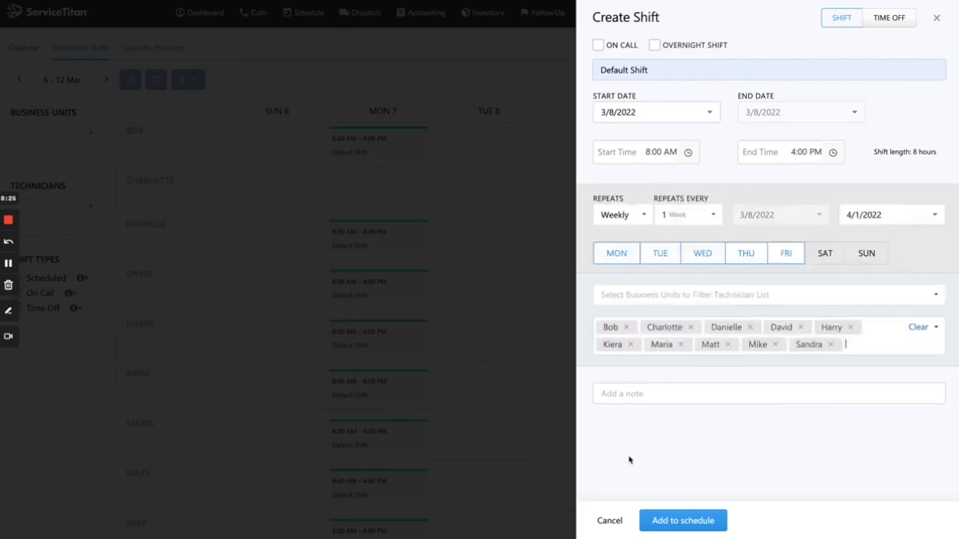
pyautogui.click(697, 522)
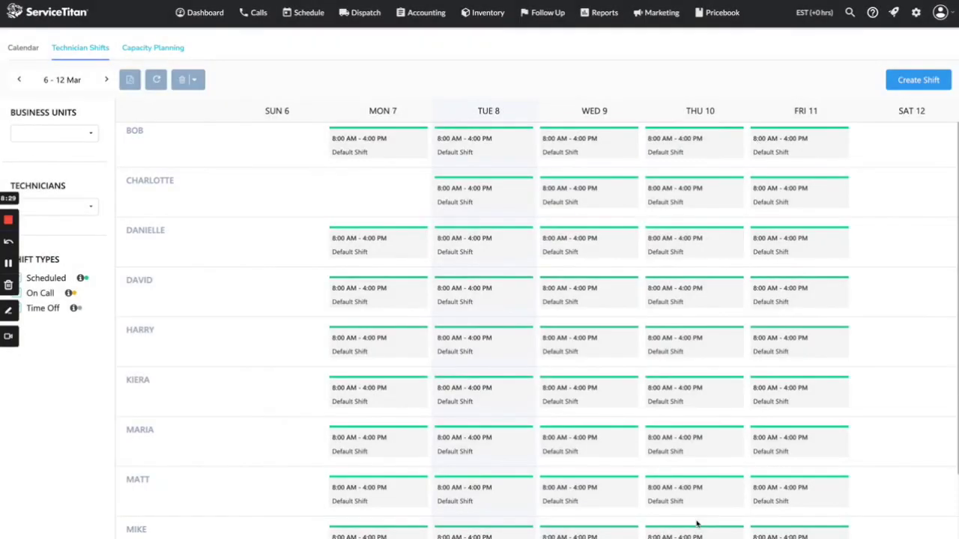
# - Review the repeating shifts week by week up to 27 Mar - 2 Apr, returning to the week of 6 - 12 Mar
pyautogui.scroll(-2, 592, 475)
pyautogui.scroll(2, 593, 474)
pyautogui.moveTo(792, 148)
pyautogui.click(105, 80)
pyautogui.click(103, 81)
pyautogui.click(105, 81)
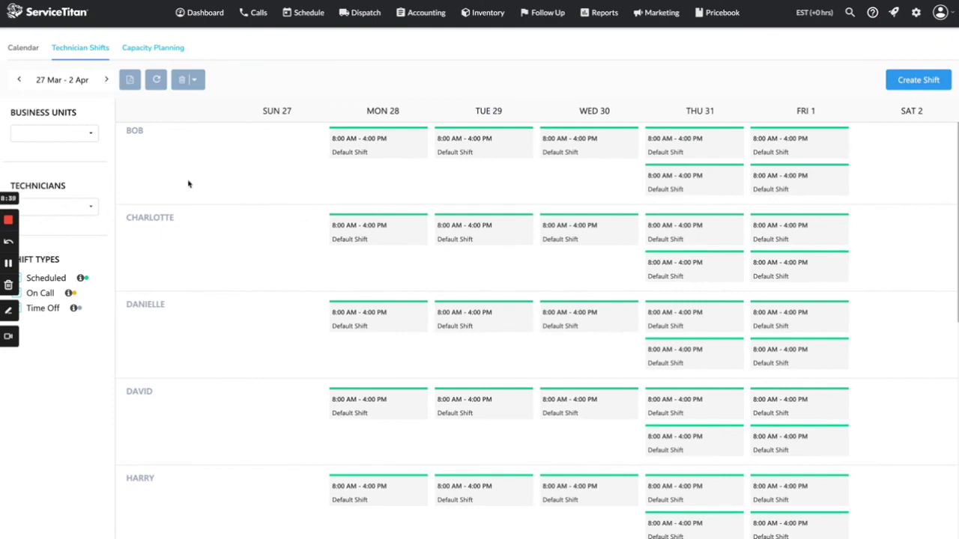
pyautogui.click(19, 79)
pyautogui.click(18, 80)
pyautogui.click(19, 79)
# - Open the dispatch board to check the repeating shifts
pyautogui.click(362, 14)
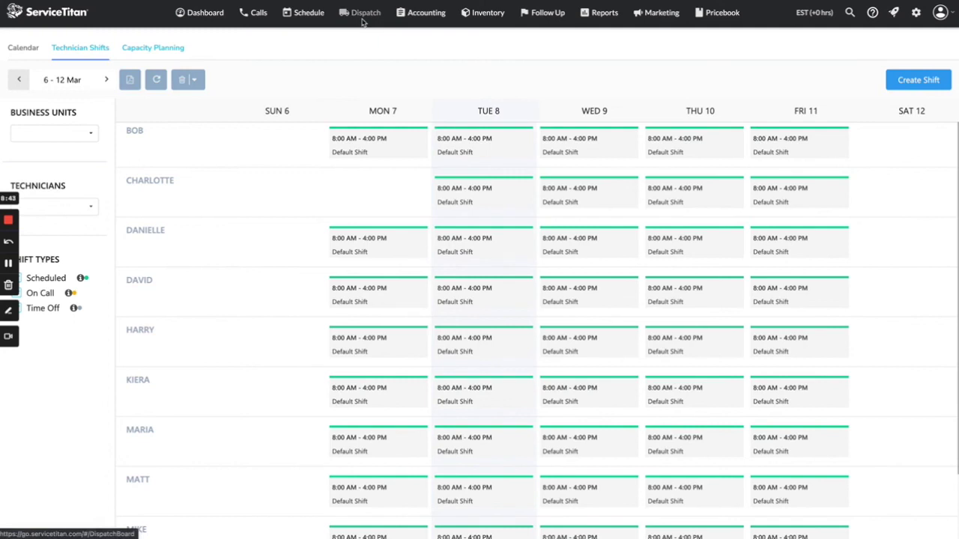